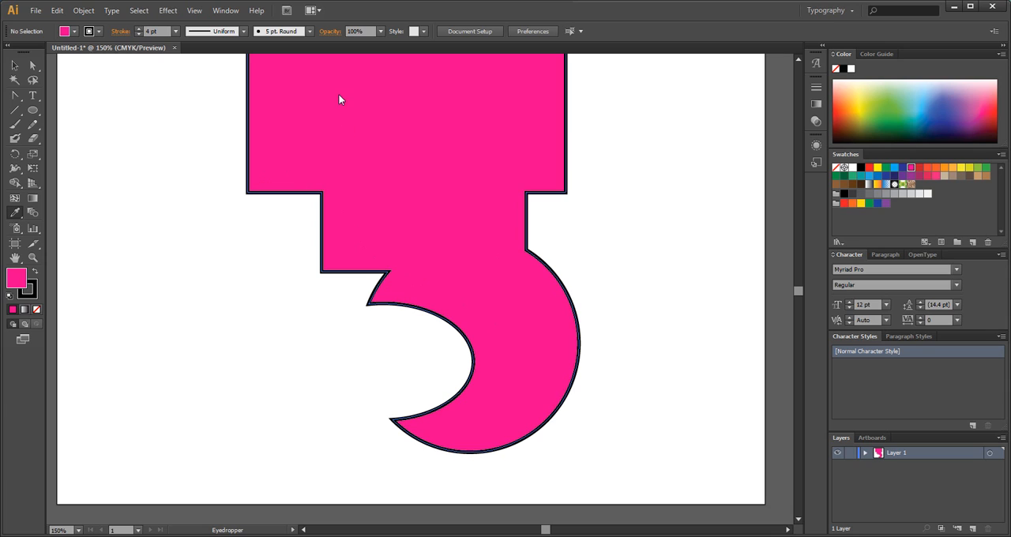
Tear off the Pen tool group as a floating toolbar and place it beside the upper part of the pink shape.
{"action": "left_click", "coordinate": [15, 96]}
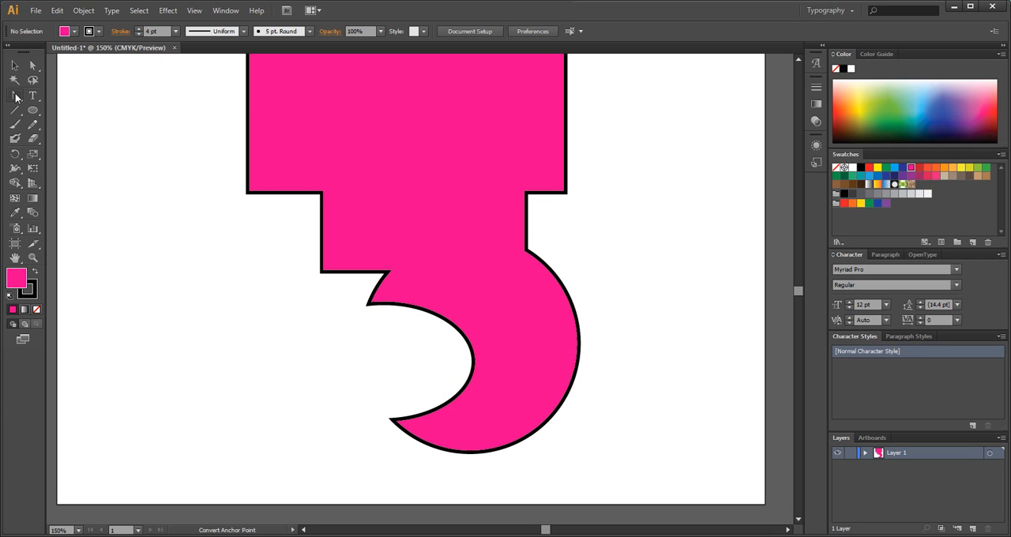
{"action": "left_click_drag", "start_coordinate": [15, 96], "coordinate": [69, 94]}
{"action": "left_click_drag", "start_coordinate": [15, 98], "coordinate": [133, 103]}
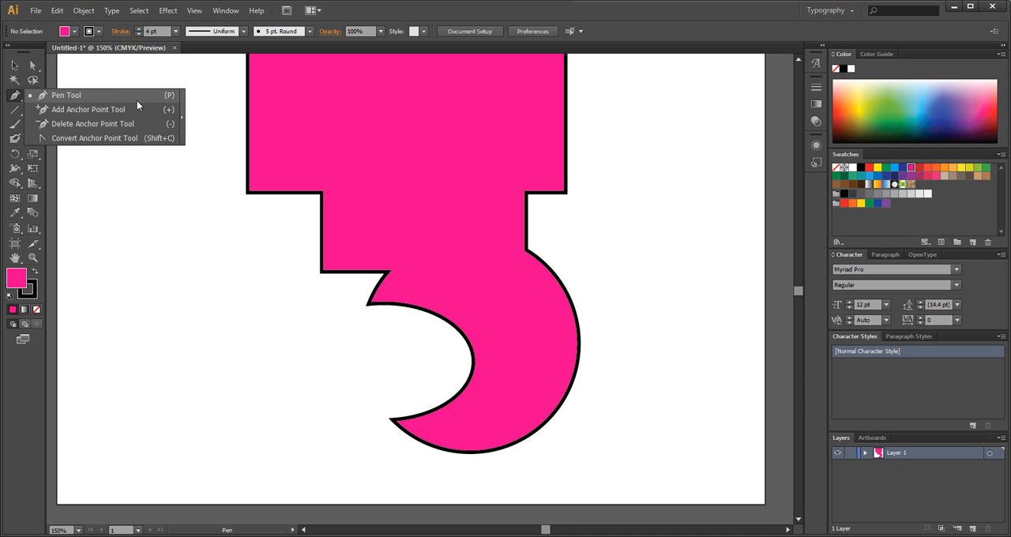
{"action": "left_click_drag", "start_coordinate": [104, 91], "coordinate": [183, 102]}
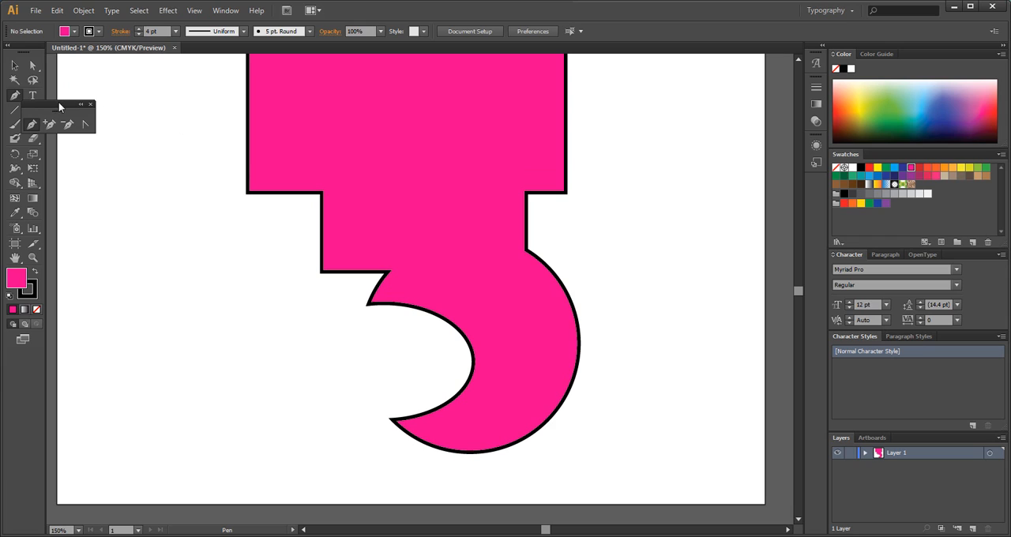
{"action": "left_click_drag", "start_coordinate": [52, 106], "coordinate": [132, 84]}
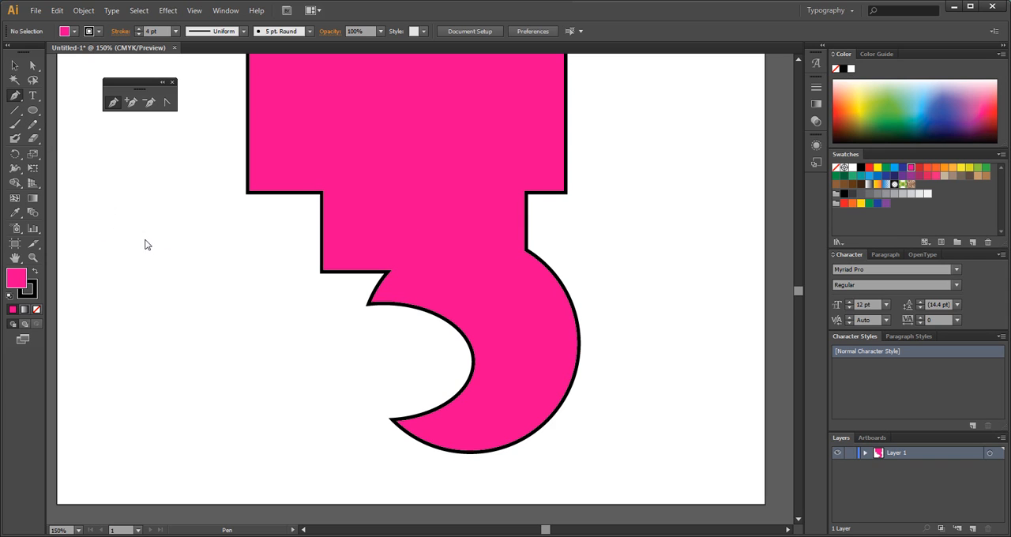
{"action": "left_click_drag", "start_coordinate": [144, 240], "coordinate": [145, 305]}
{"action": "left_click_drag", "start_coordinate": [208, 329], "coordinate": [250, 302]}
{"action": "mouse_move", "coordinate": [233, 197]}
{"action": "left_mouse_down"}
{"action": "mouse_move", "coordinate": [183, 222]}
{"action": "mouse_move", "coordinate": [185, 257]}
{"action": "mouse_move", "coordinate": [122, 241]}
{"action": "mouse_move", "coordinate": [206, 256]}
{"action": "mouse_move", "coordinate": [205, 286]}
{"action": "mouse_move", "coordinate": [239, 323]}
{"action": "left_mouse_up"}
{"action": "key", "text": "ctrl+z"}
{"action": "key", "text": "ctrl+z"}
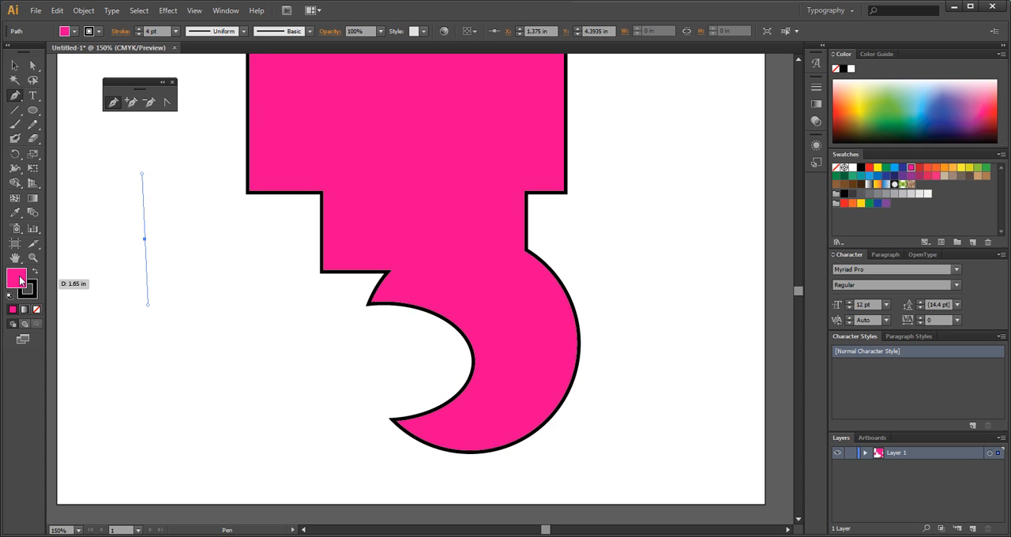
Set the fill to none and the stroke to green, and deselect the leftover anchor point.
{"action": "left_click", "coordinate": [37, 309]}
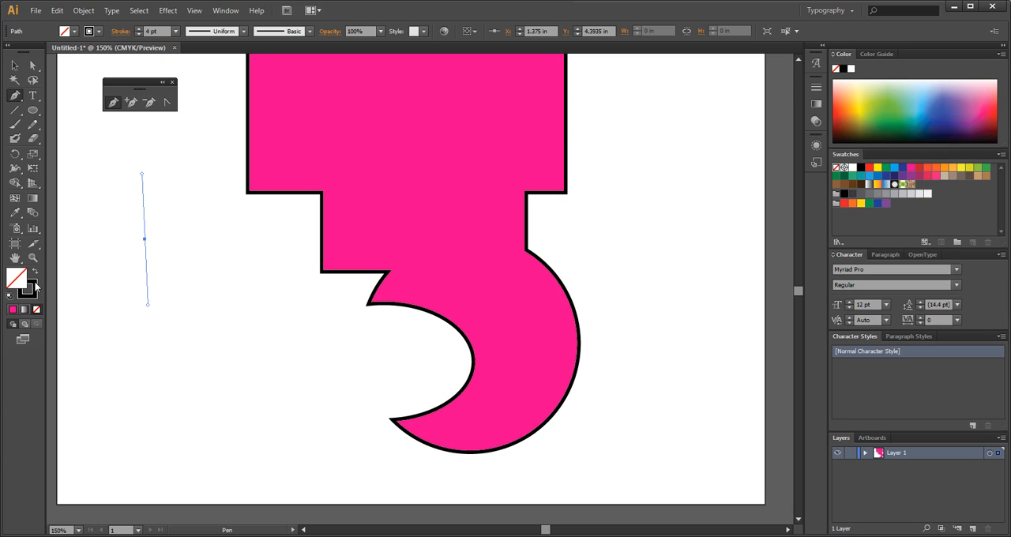
{"action": "left_click", "coordinate": [36, 287]}
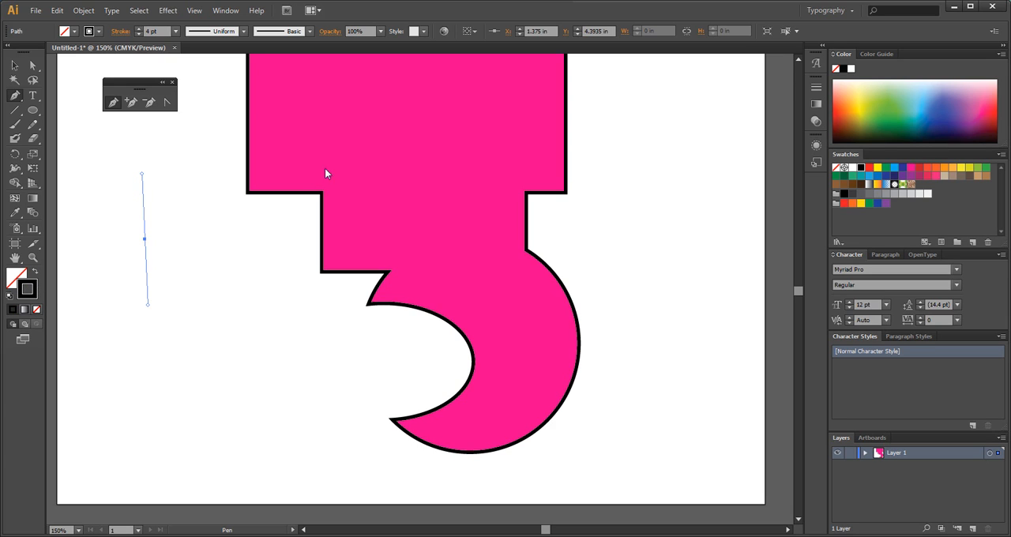
{"action": "left_click", "coordinate": [887, 107]}
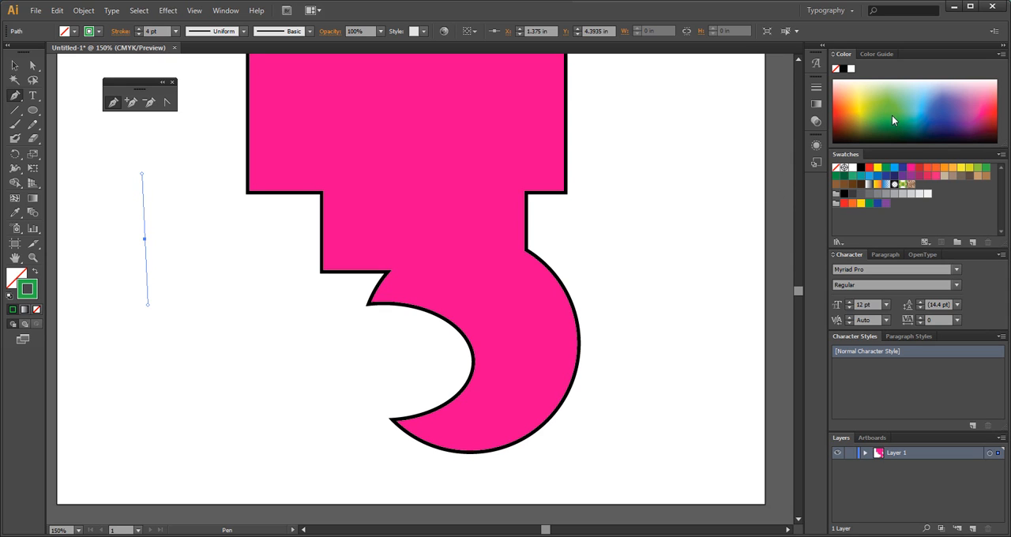
{"action": "left_click", "coordinate": [16, 65]}
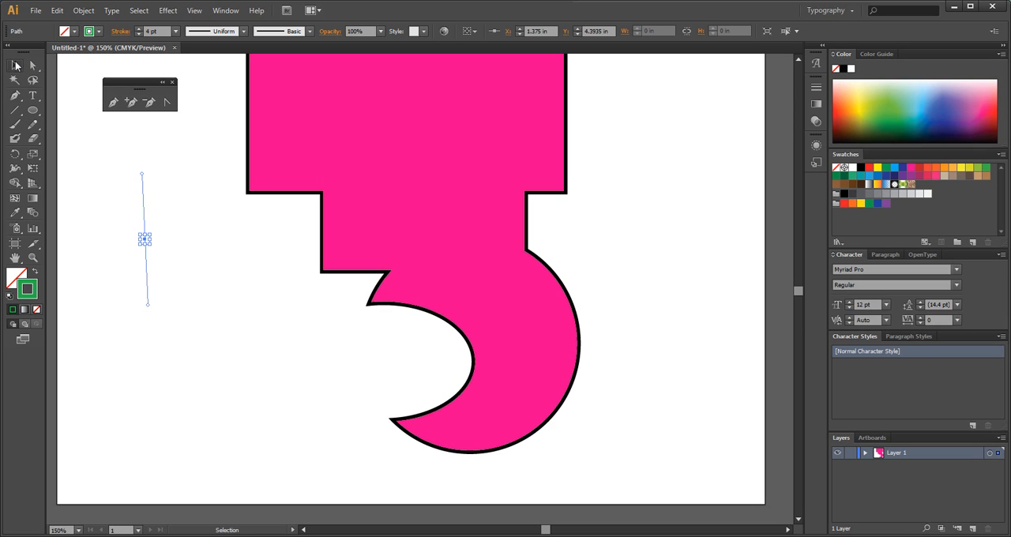
{"action": "left_click", "coordinate": [119, 206]}
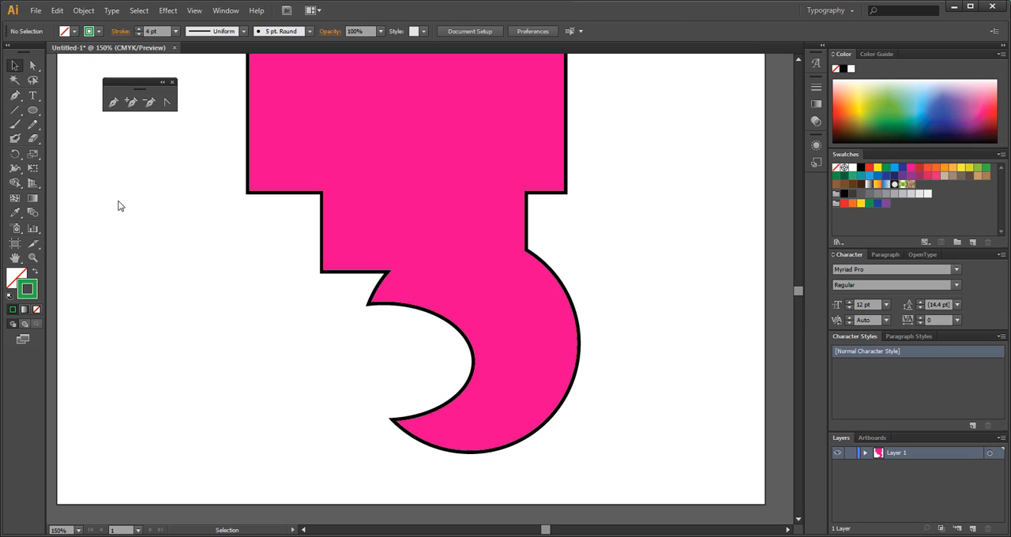
With the Pen tool, trace the stepped left edge of the pink shape from its upper-left corner down to the inner notch corner.
{"action": "left_click", "coordinate": [113, 102]}
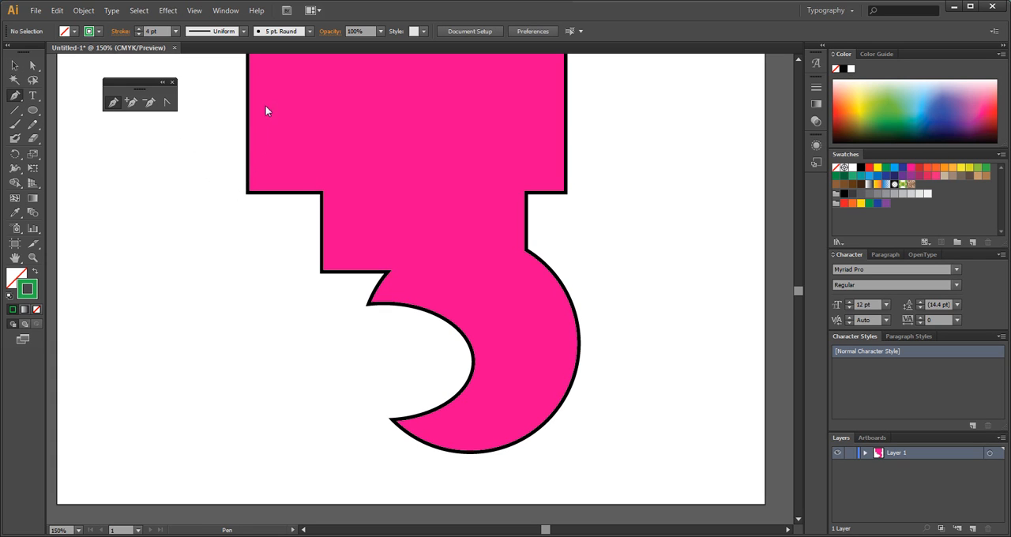
{"action": "scroll", "coordinate": [262, 146], "scroll_direction": "up", "scroll_amount": 3}
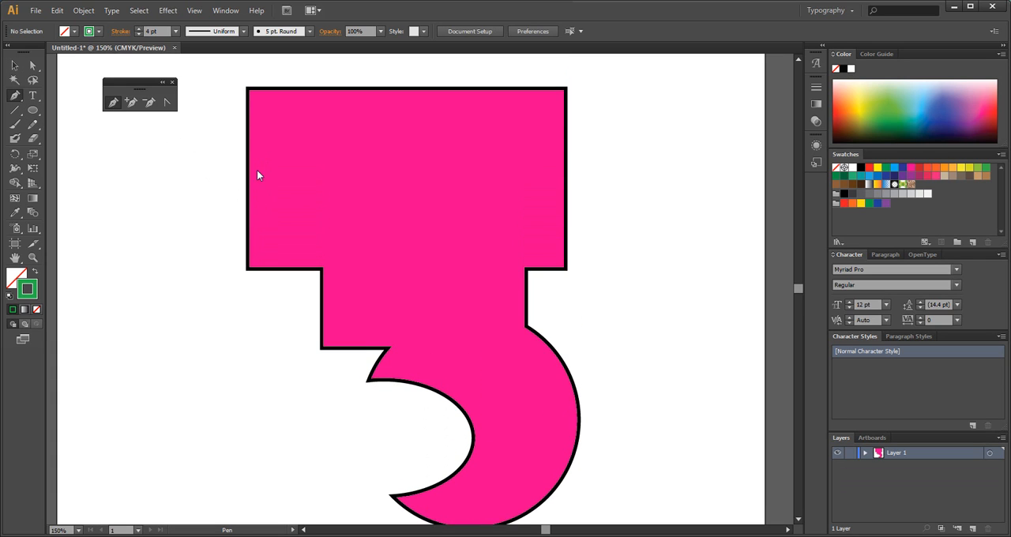
{"action": "scroll", "coordinate": [256, 165], "scroll_direction": "down", "scroll_amount": 1}
{"action": "left_click", "coordinate": [248, 69]}
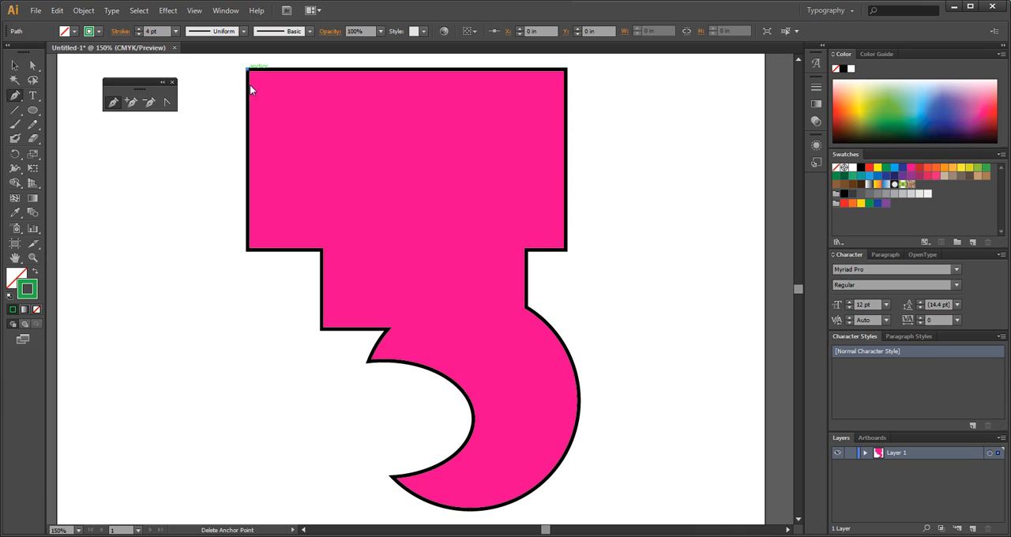
{"action": "left_click", "coordinate": [247, 249]}
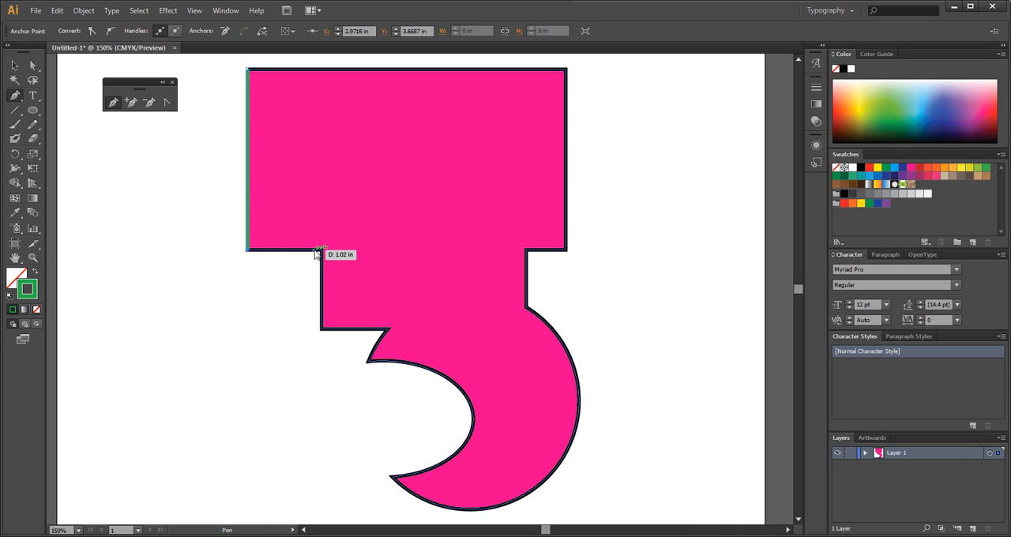
{"action": "left_click", "coordinate": [320, 249]}
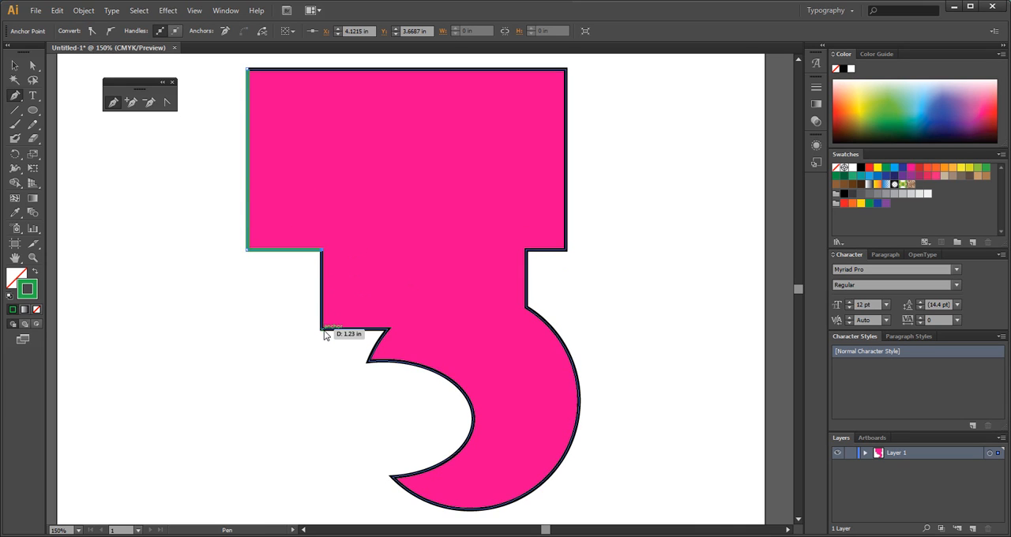
{"action": "left_click", "coordinate": [322, 328]}
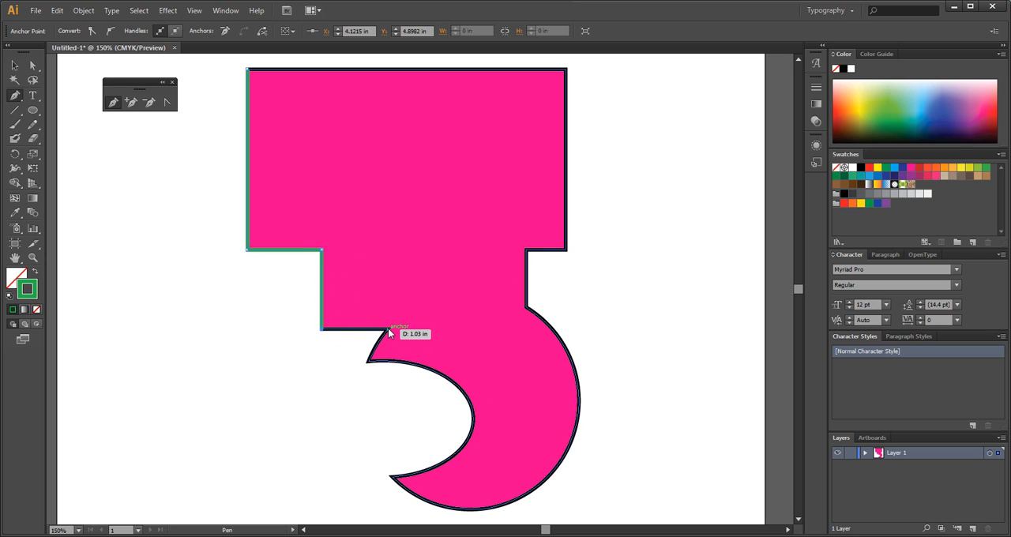
{"action": "left_click", "coordinate": [388, 329]}
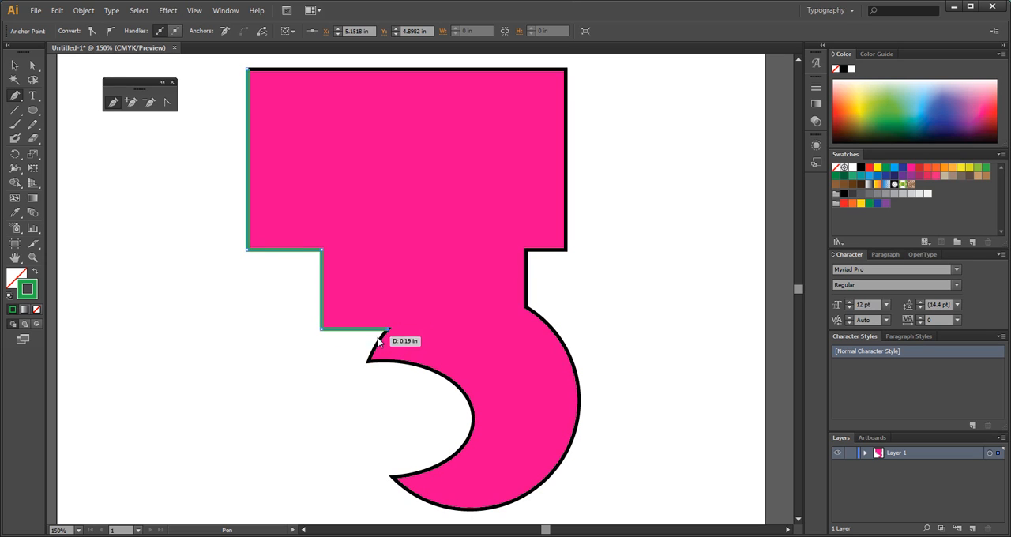
Continue the path with straight segments across the hook's corners and up the stepped right edge, closing it at the starting corner.
{"action": "left_click", "coordinate": [368, 363]}
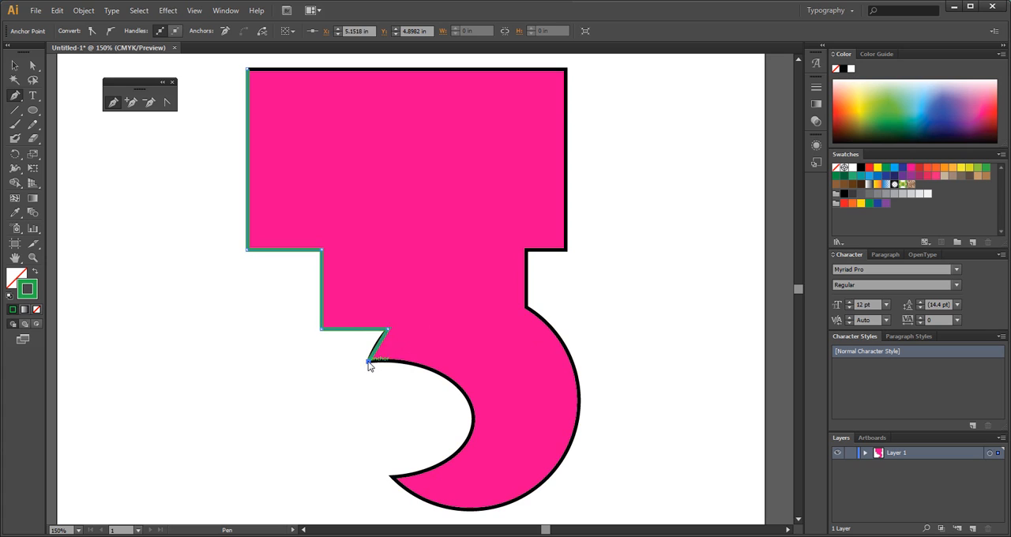
{"action": "left_click", "coordinate": [392, 478]}
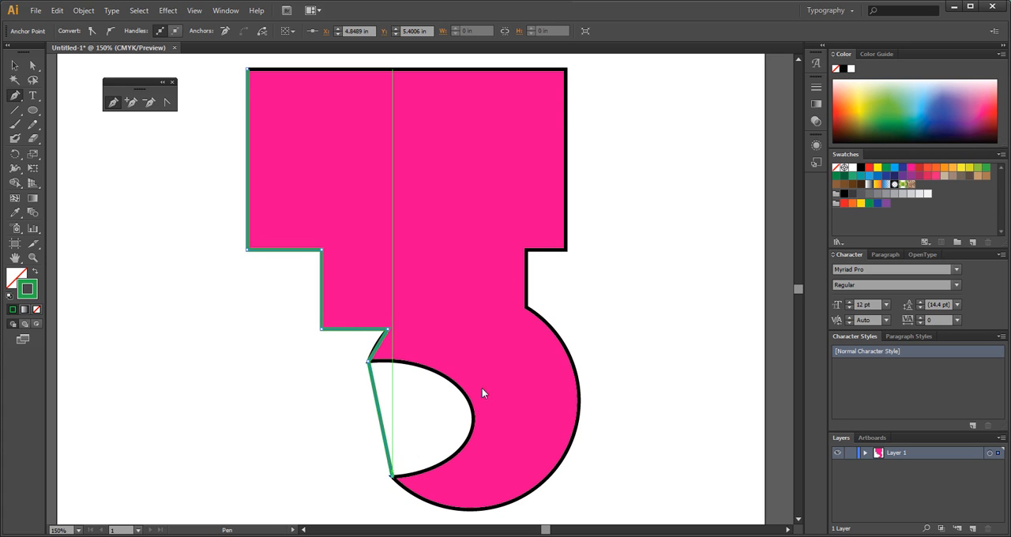
{"action": "left_click", "coordinate": [526, 308]}
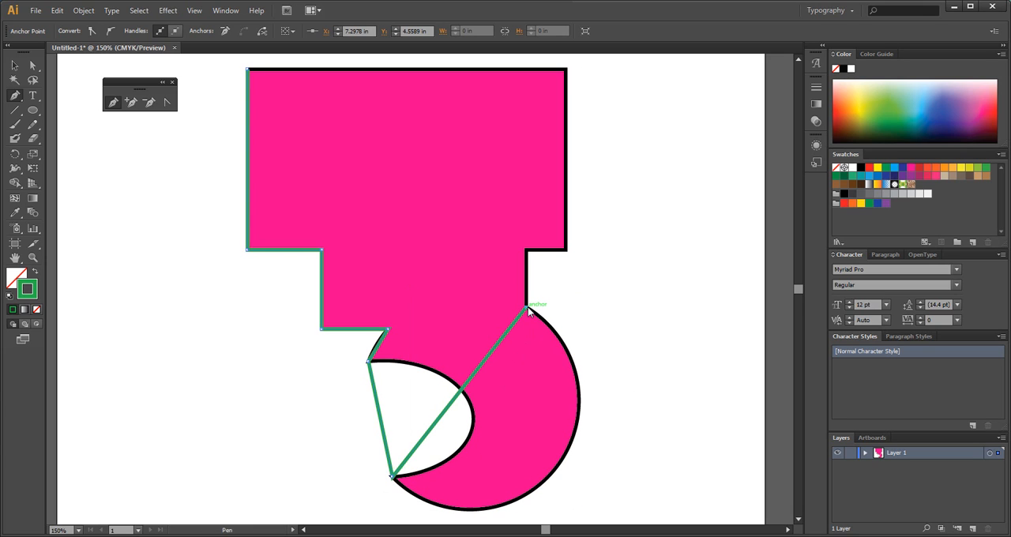
{"action": "left_click", "coordinate": [527, 250]}
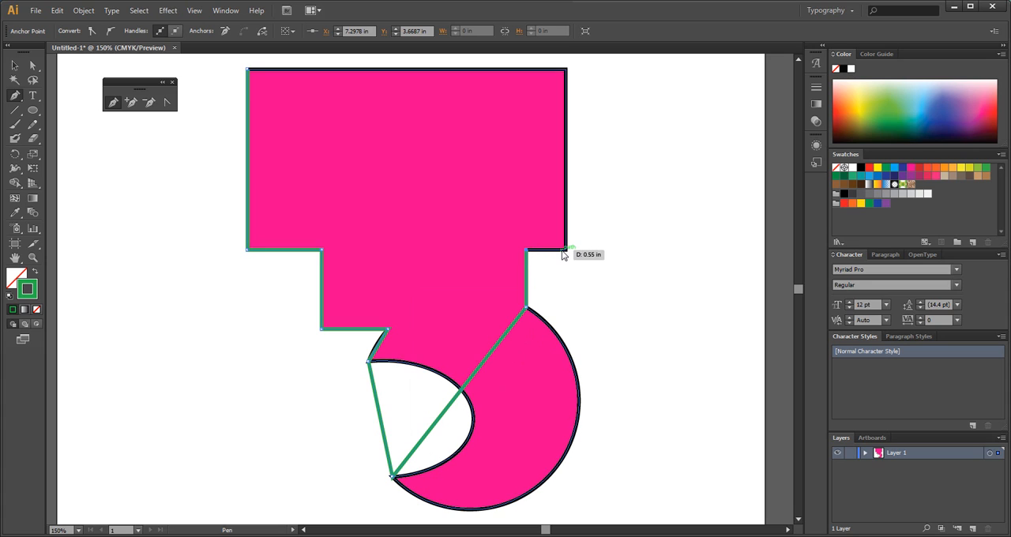
{"action": "left_click", "coordinate": [566, 249]}
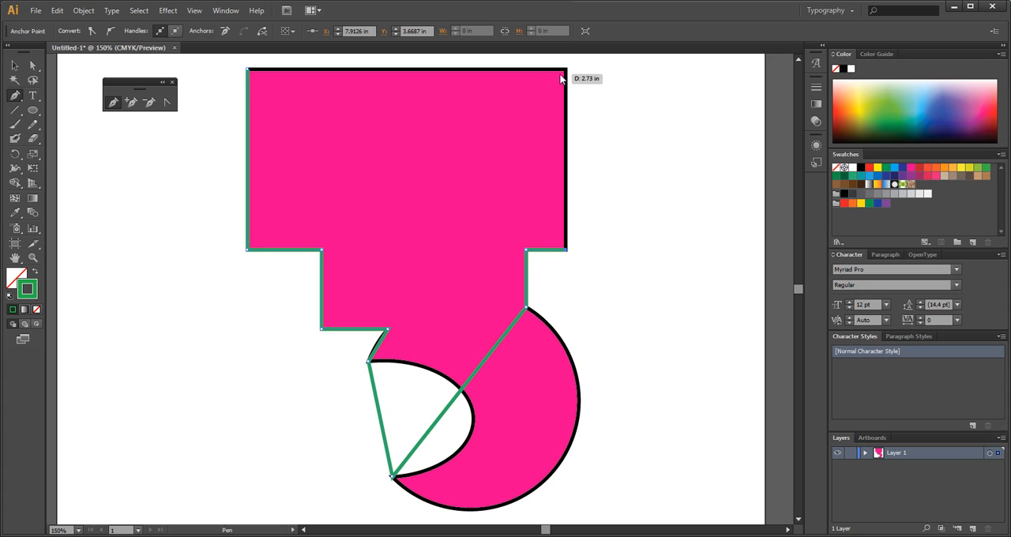
{"action": "left_click", "coordinate": [566, 70]}
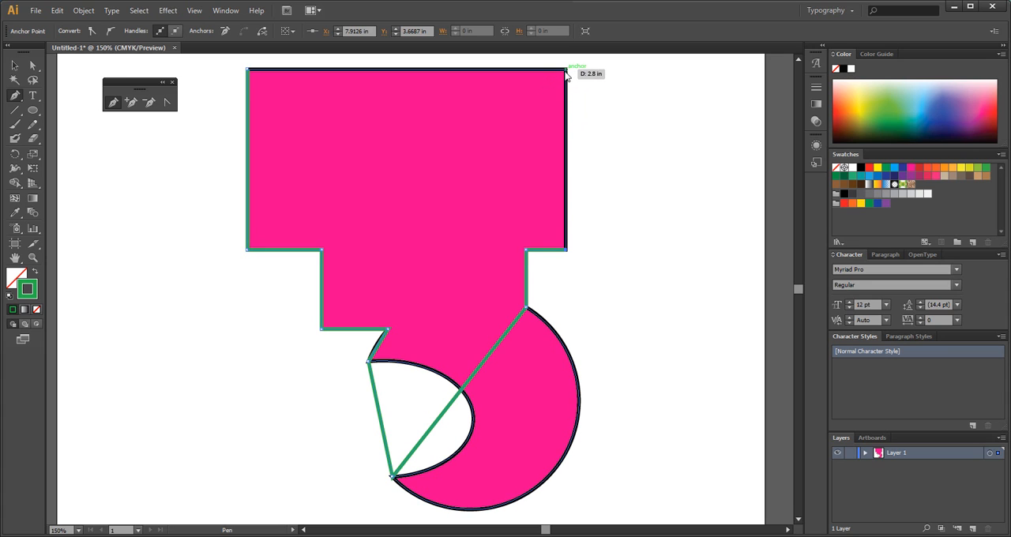
{"action": "left_click", "coordinate": [249, 71]}
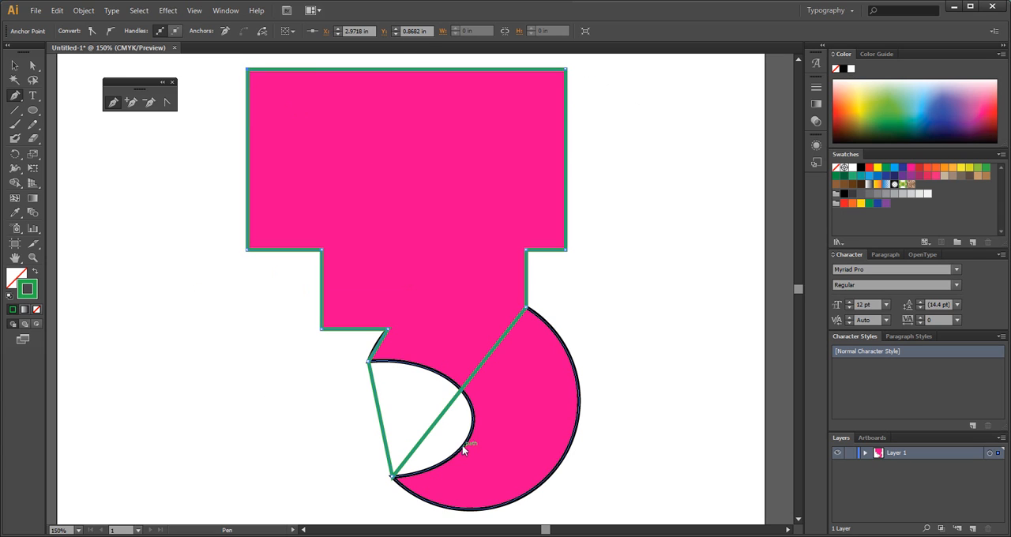
Convert the notch corner anchor to curve the short segment beneath it along the outline, keeping the adjoining horizontal edge straight.
{"action": "scroll", "coordinate": [466, 399], "scroll_direction": "down", "scroll_amount": 3}
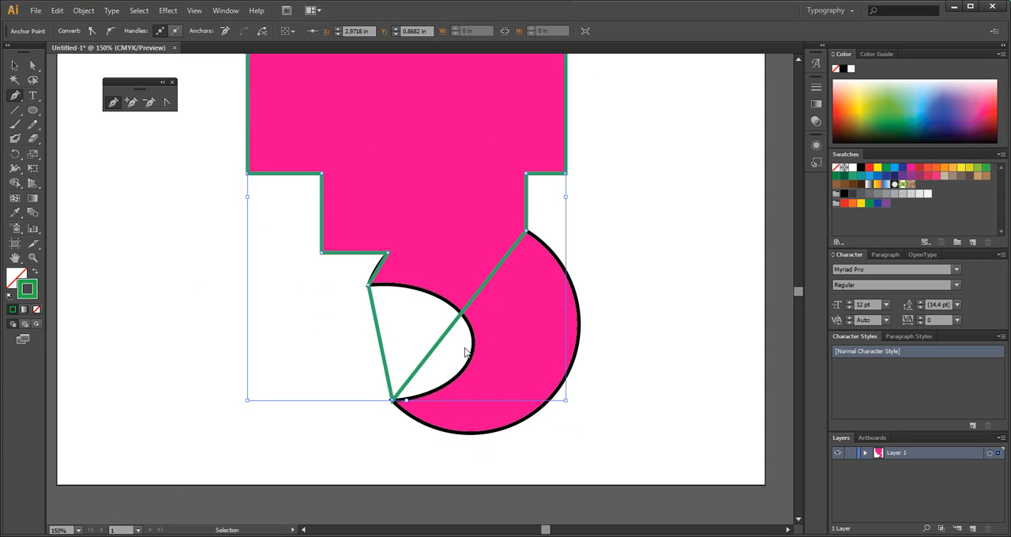
{"action": "key", "text": "ctrl+equal"}
{"action": "scroll", "coordinate": [424, 340], "scroll_direction": "down", "scroll_amount": 1}
{"action": "scroll", "coordinate": [424, 340], "scroll_direction": "down", "scroll_amount": 1}
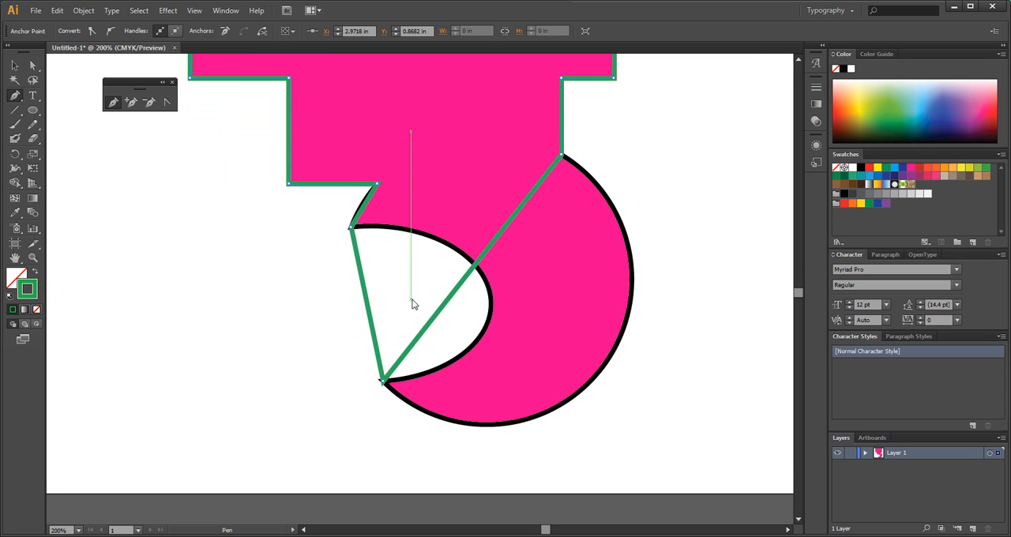
{"action": "scroll", "coordinate": [413, 300], "scroll_direction": "down", "scroll_amount": 1}
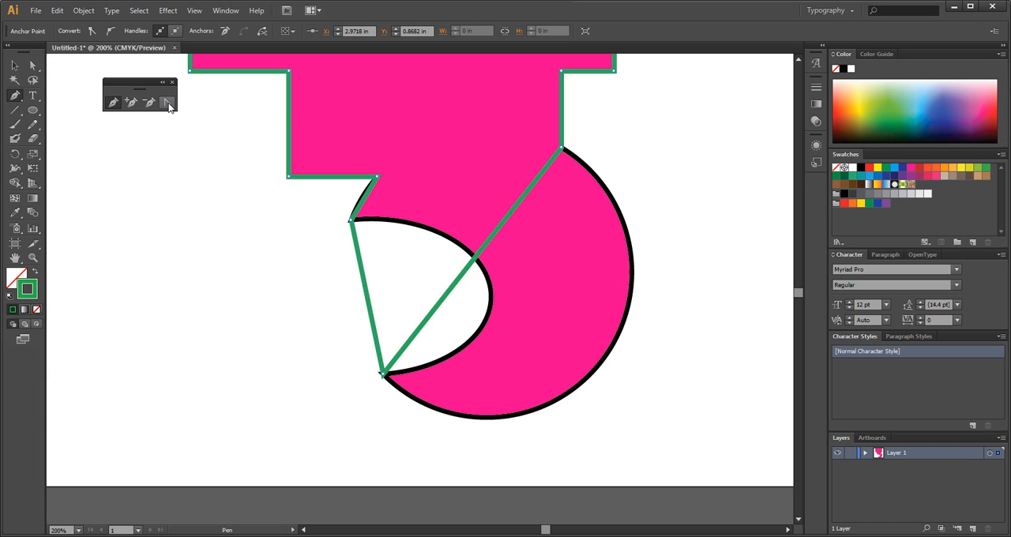
{"action": "key", "text": "shift+c"}
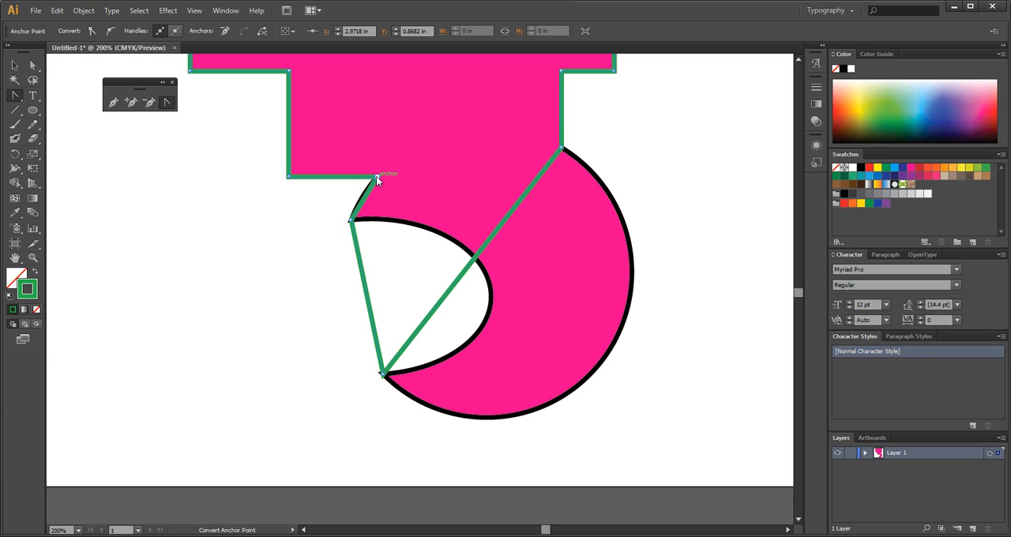
{"action": "left_click_drag", "start_coordinate": [376, 176], "coordinate": [357, 207]}
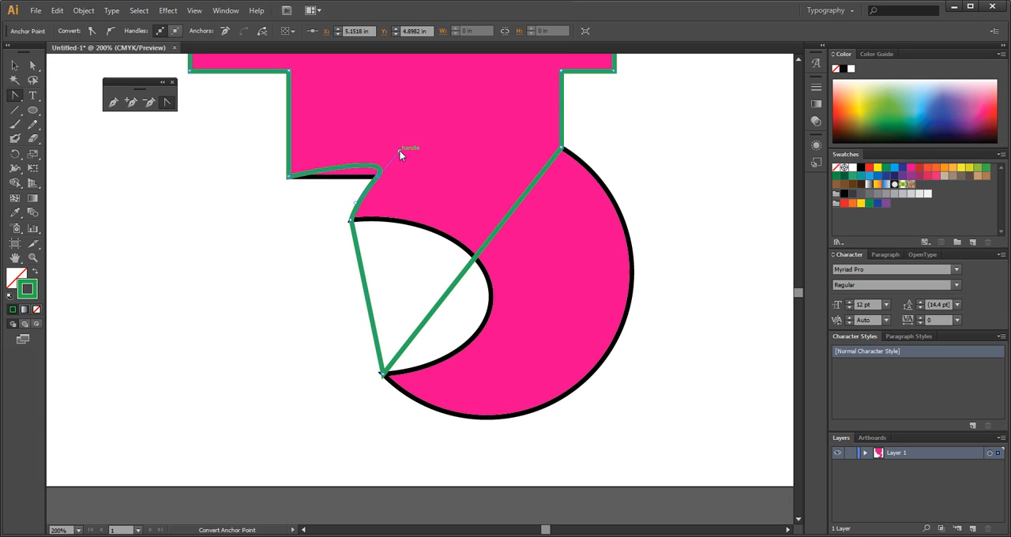
{"action": "left_click_drag", "start_coordinate": [400, 151], "coordinate": [397, 150]}
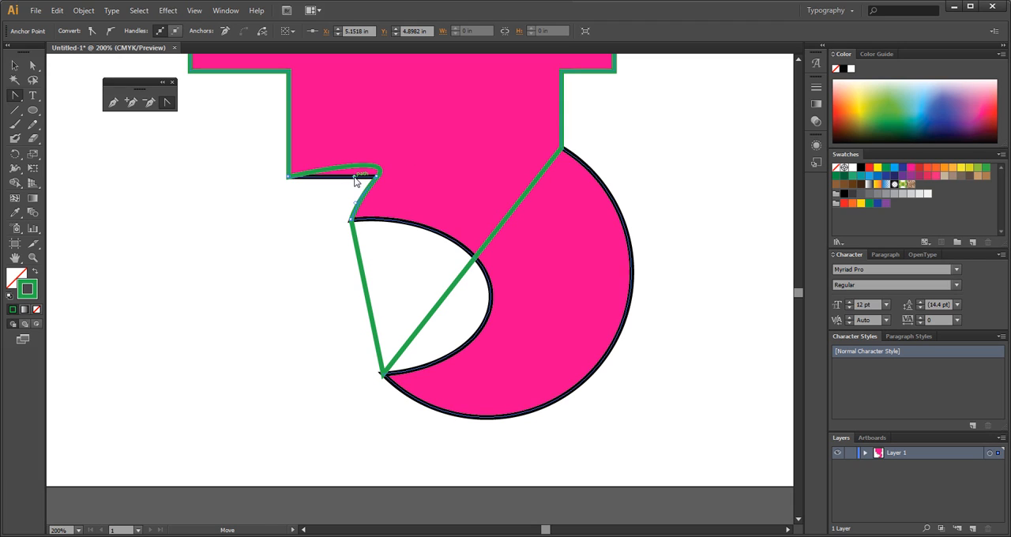
{"action": "left_click_drag", "start_coordinate": [355, 180], "coordinate": [355, 181]}
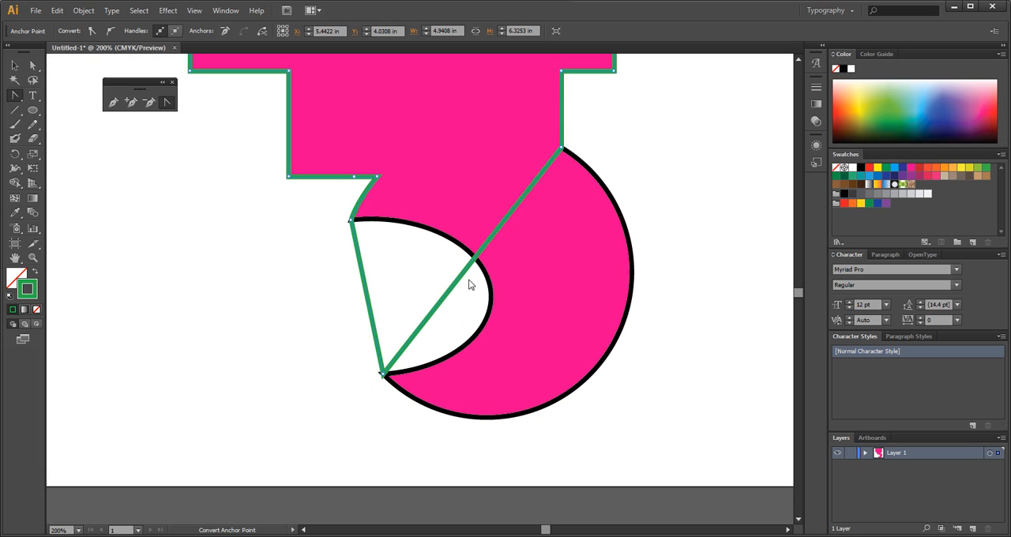
Convert the anchor atop the hook's outer arc to bow the diagonal segment outward, and realign the vertical edge above it.
{"action": "left_click", "coordinate": [561, 149]}
{"action": "left_click_drag", "start_coordinate": [561, 149], "coordinate": [378, 137]}
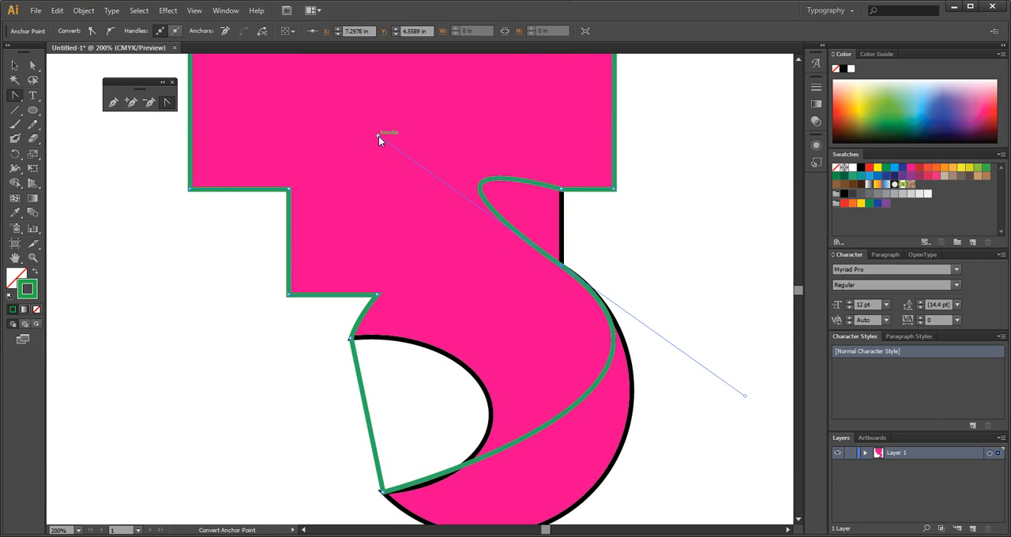
{"action": "key", "text": "ctrl+minus"}
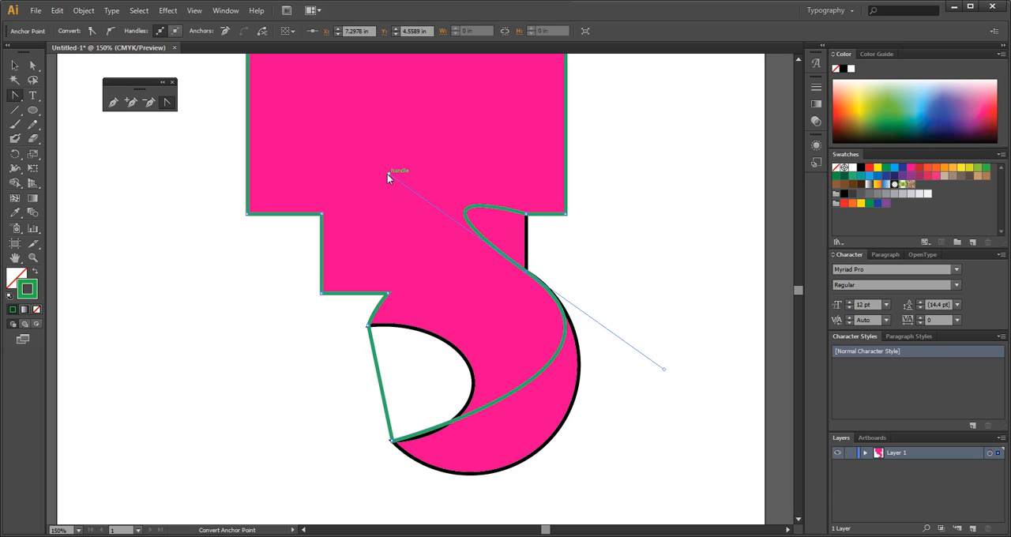
{"action": "left_click_drag", "start_coordinate": [387, 174], "coordinate": [446, 203]}
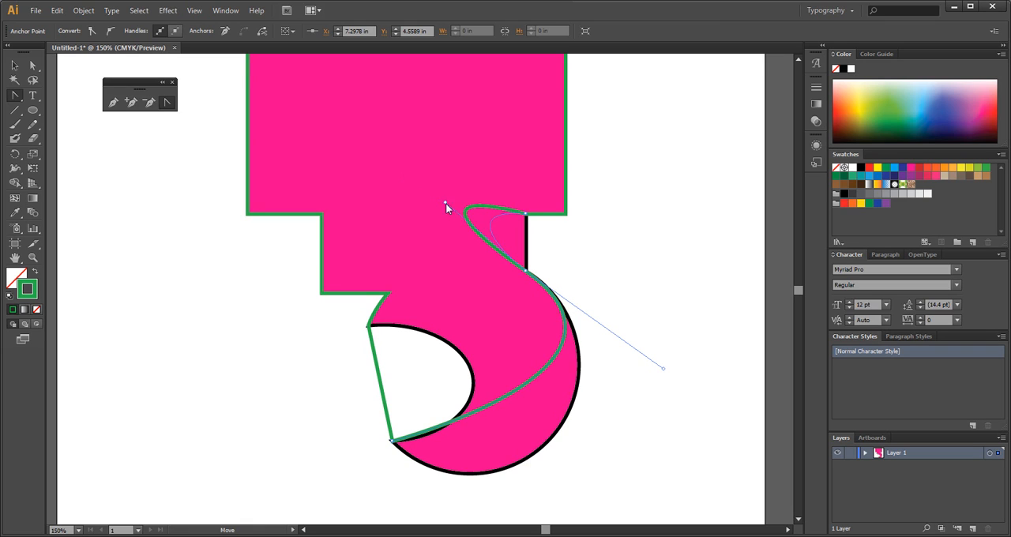
{"action": "left_click_drag", "start_coordinate": [519, 245], "coordinate": [527, 247]}
{"action": "scroll", "coordinate": [588, 318], "scroll_direction": "down", "scroll_amount": 2}
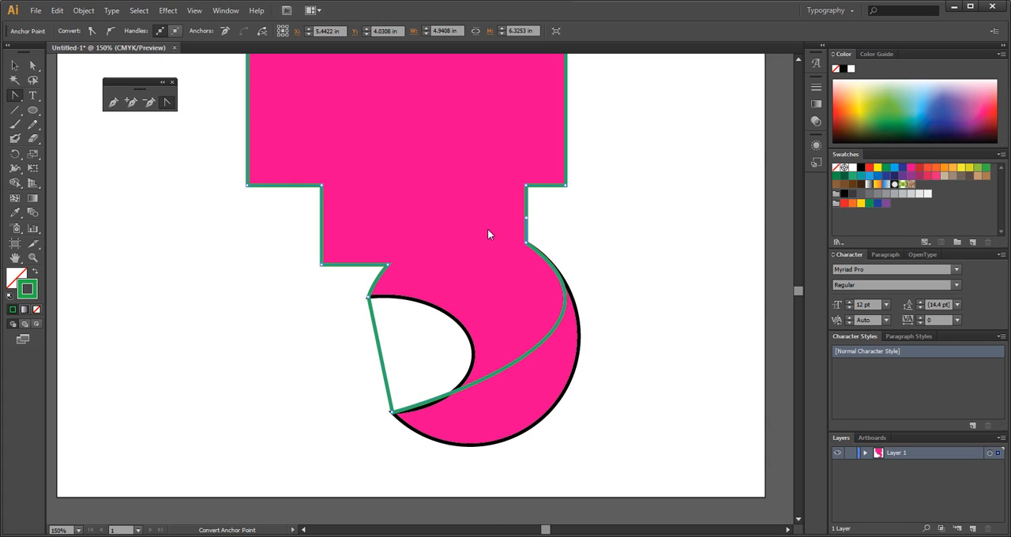
{"action": "left_click", "coordinate": [547, 336]}
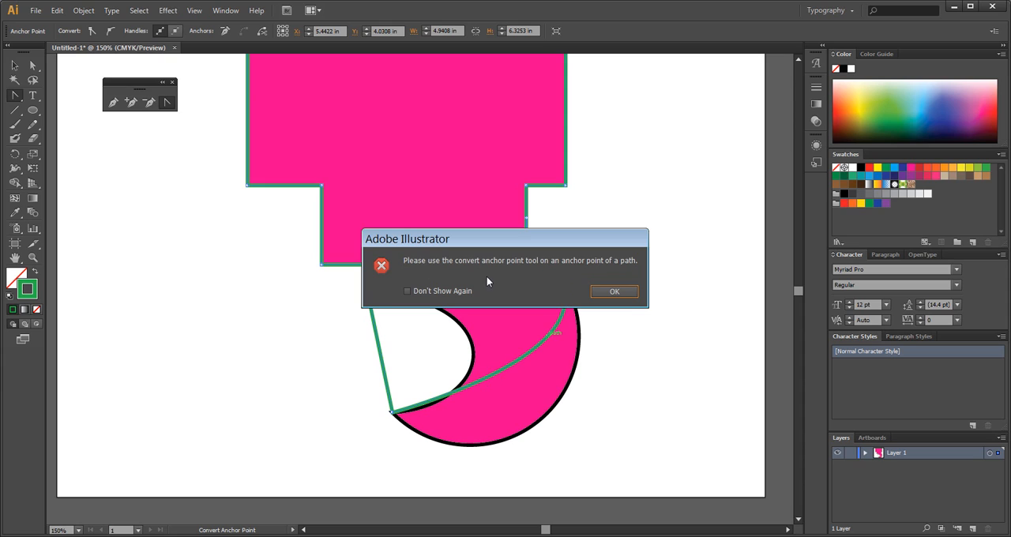
{"action": "left_click", "coordinate": [614, 292]}
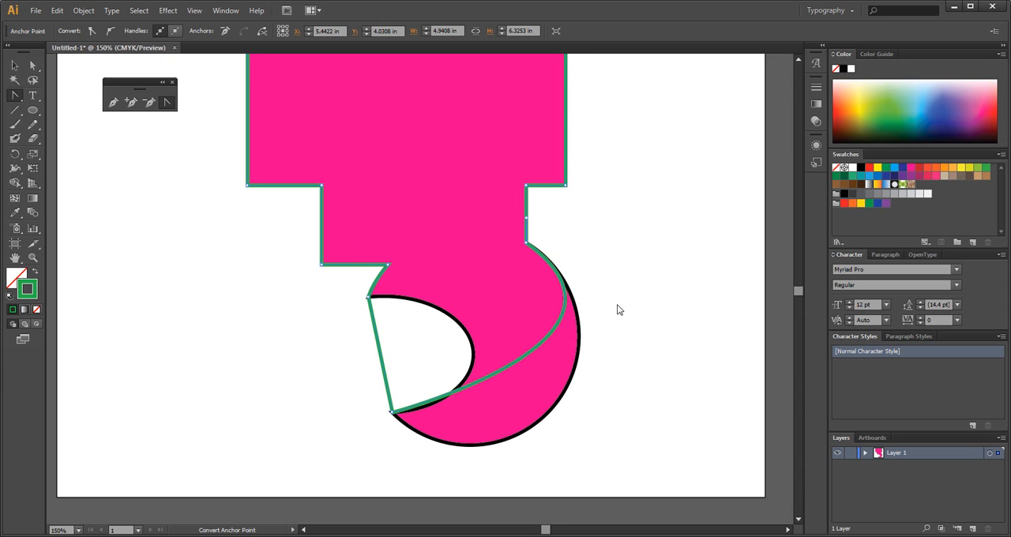
Extend the outer arc's upper direction handle outward and convert the hook's lower tip anchor to curve the segment around the arc's bottom.
{"action": "key", "text": "a"}
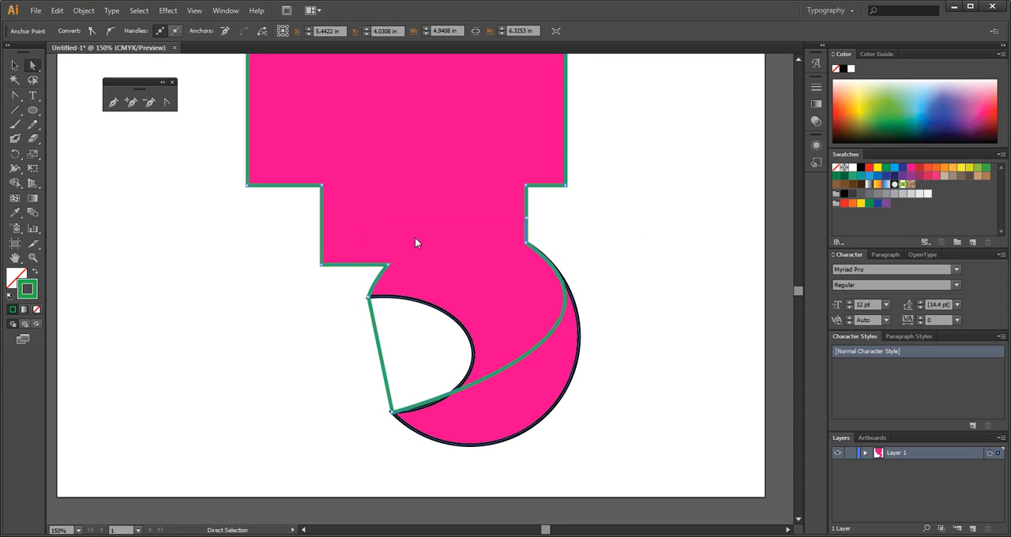
{"action": "left_click", "coordinate": [552, 333]}
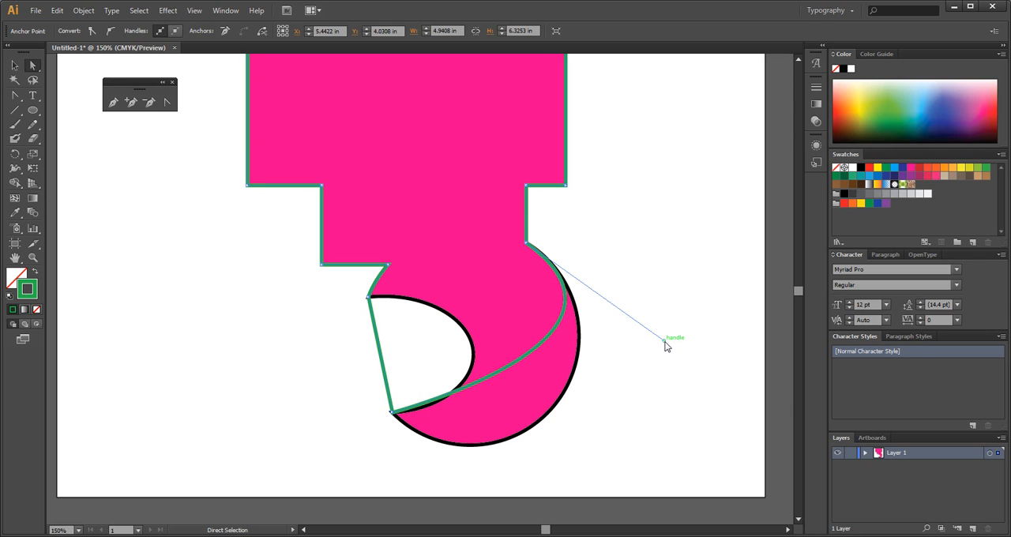
{"action": "left_click_drag", "start_coordinate": [665, 341], "coordinate": [723, 376]}
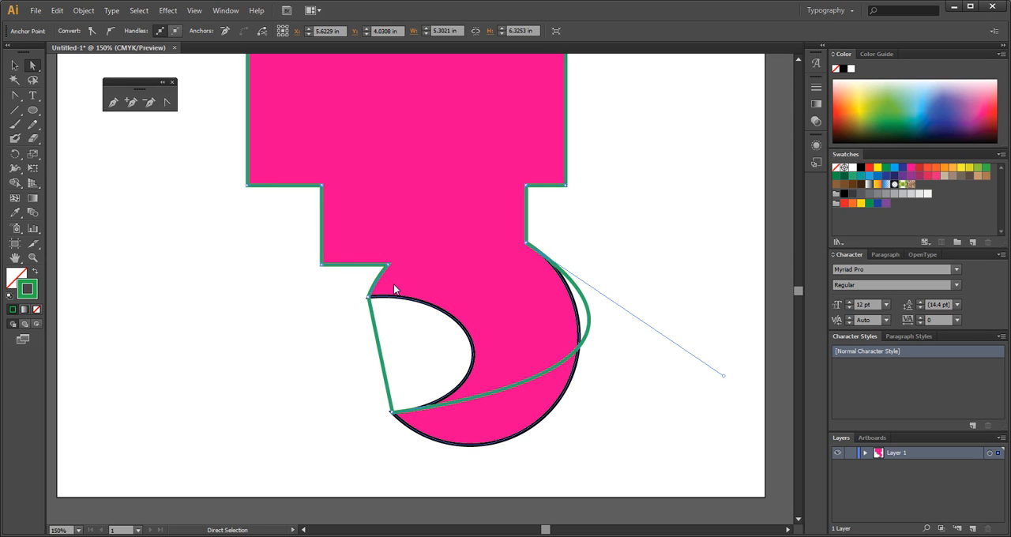
{"action": "key", "text": "shift+c"}
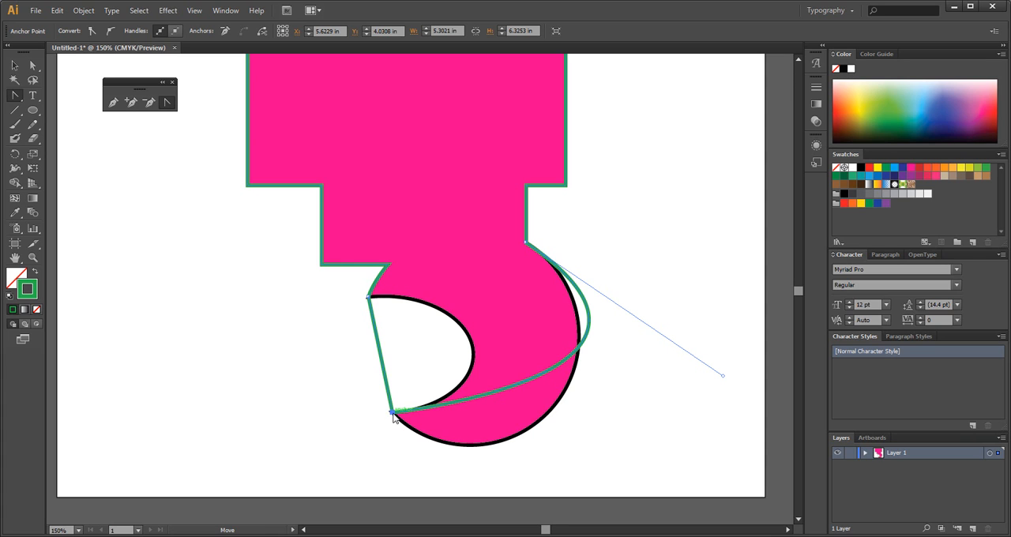
{"action": "left_click_drag", "start_coordinate": [392, 412], "coordinate": [477, 505]}
Fine-tune the direction handles at both ends of the hook's outer segment so the path follows the black outer arc.
{"action": "scroll", "coordinate": [659, 331], "scroll_direction": "down", "scroll_amount": 1}
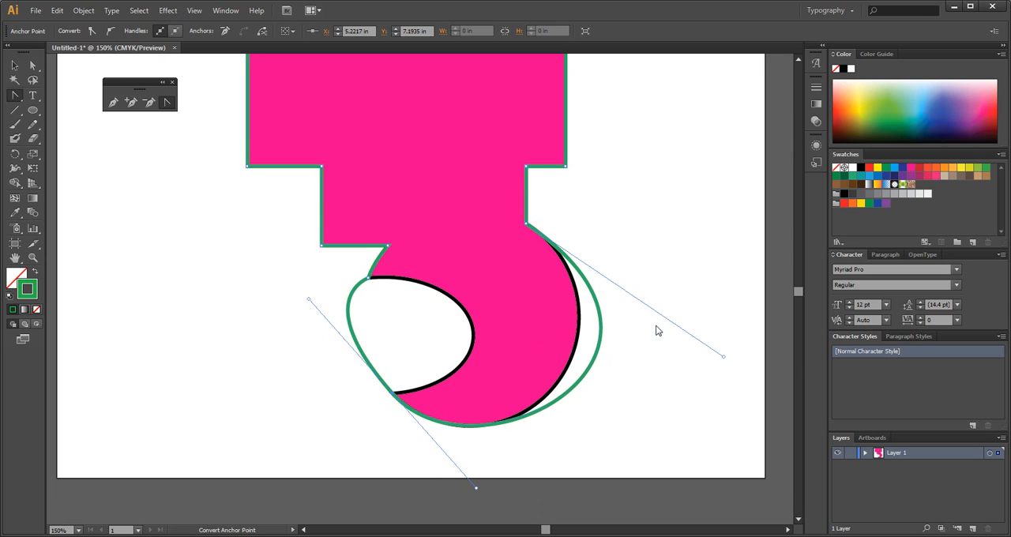
{"action": "scroll", "coordinate": [659, 331], "scroll_direction": "down", "scroll_amount": 2}
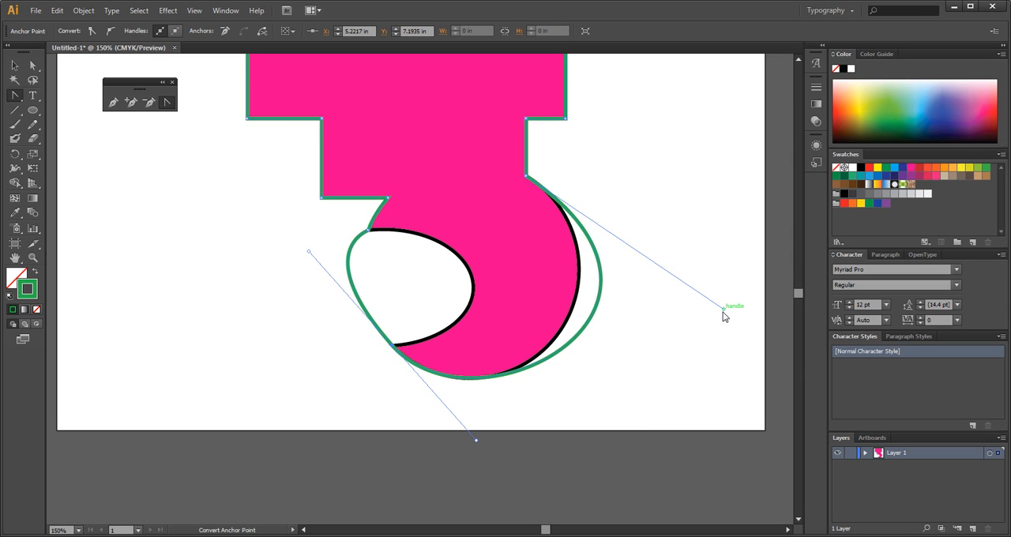
{"action": "left_click_drag", "start_coordinate": [724, 313], "coordinate": [678, 295]}
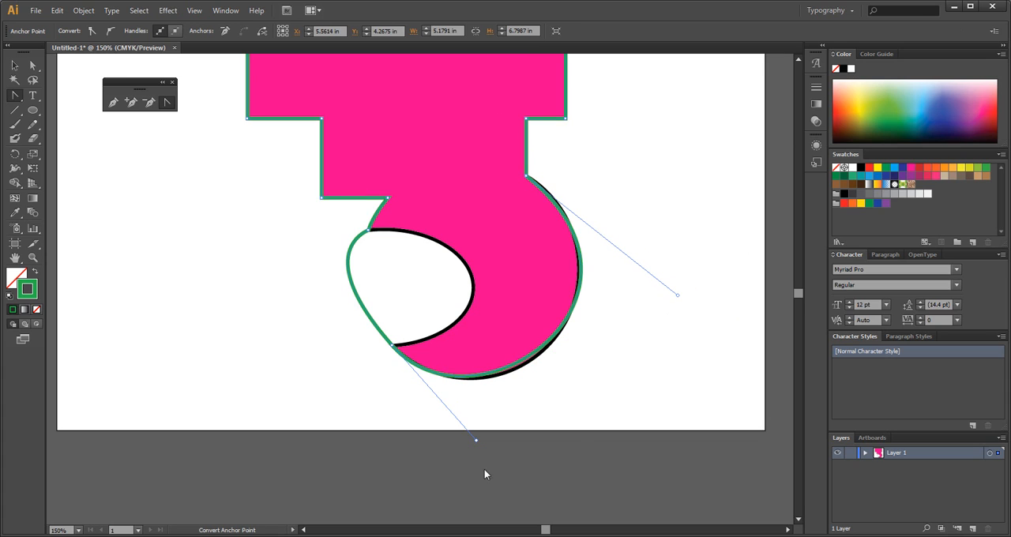
{"action": "left_click_drag", "start_coordinate": [478, 441], "coordinate": [484, 449]}
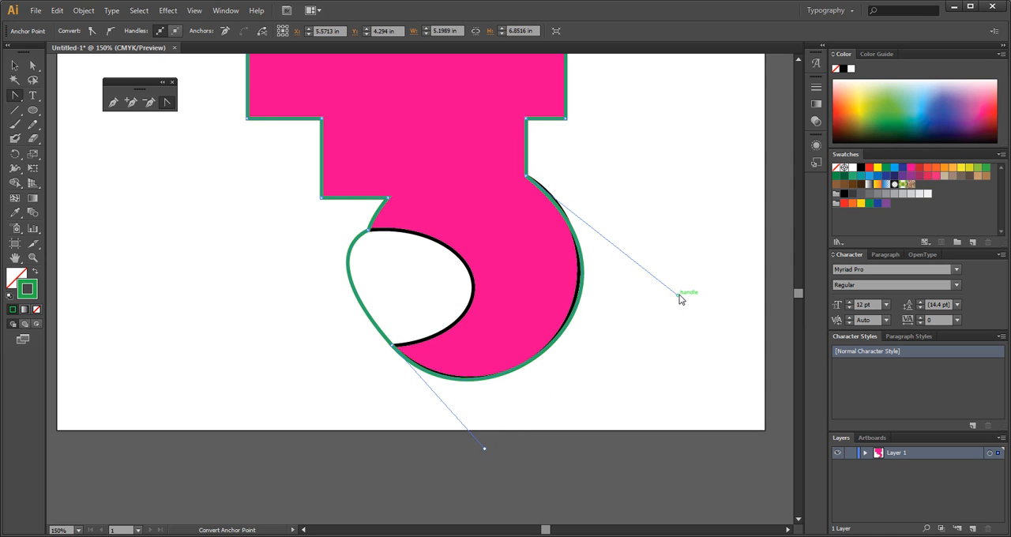
{"action": "left_click_drag", "start_coordinate": [679, 294], "coordinate": [670, 284]}
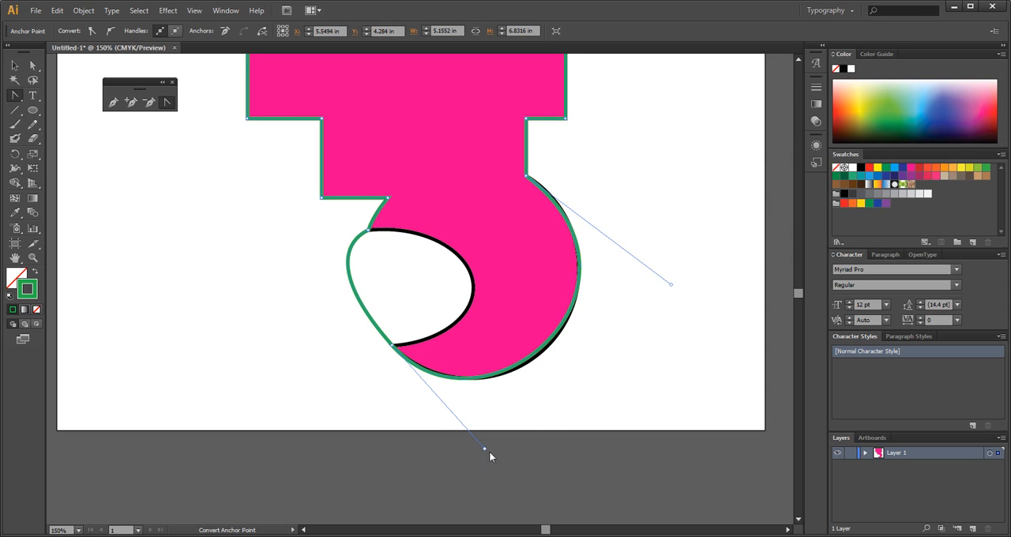
{"action": "left_click_drag", "start_coordinate": [487, 448], "coordinate": [494, 448]}
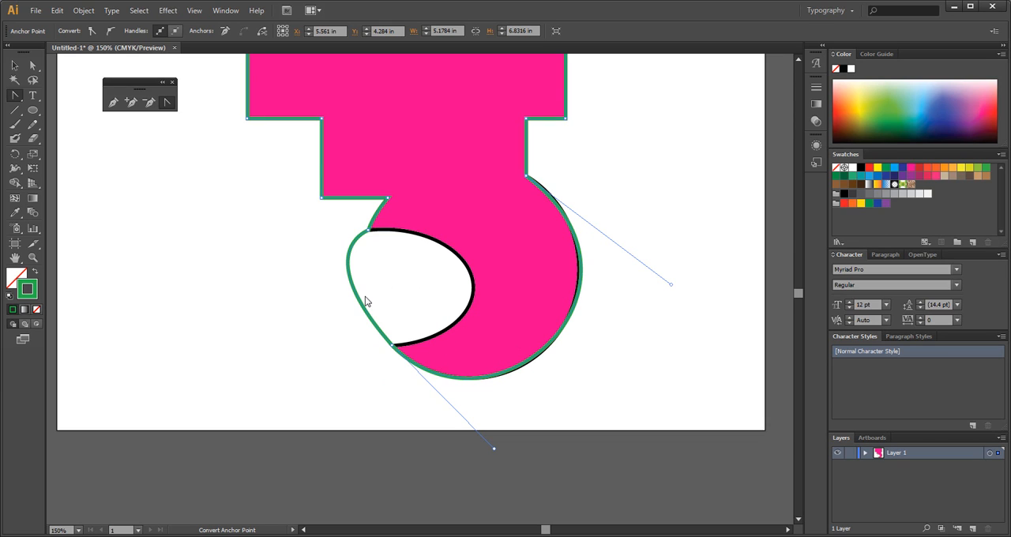
{"action": "left_click", "coordinate": [392, 345]}
{"action": "mouse_move", "coordinate": [392, 348]}
{"action": "left_mouse_down"}
{"action": "mouse_move", "coordinate": [391, 322]}
{"action": "mouse_move", "coordinate": [434, 402]}
{"action": "mouse_move", "coordinate": [500, 455]}
{"action": "mouse_move", "coordinate": [502, 446]}
{"action": "mouse_move", "coordinate": [496, 453]}
{"action": "left_mouse_up"}
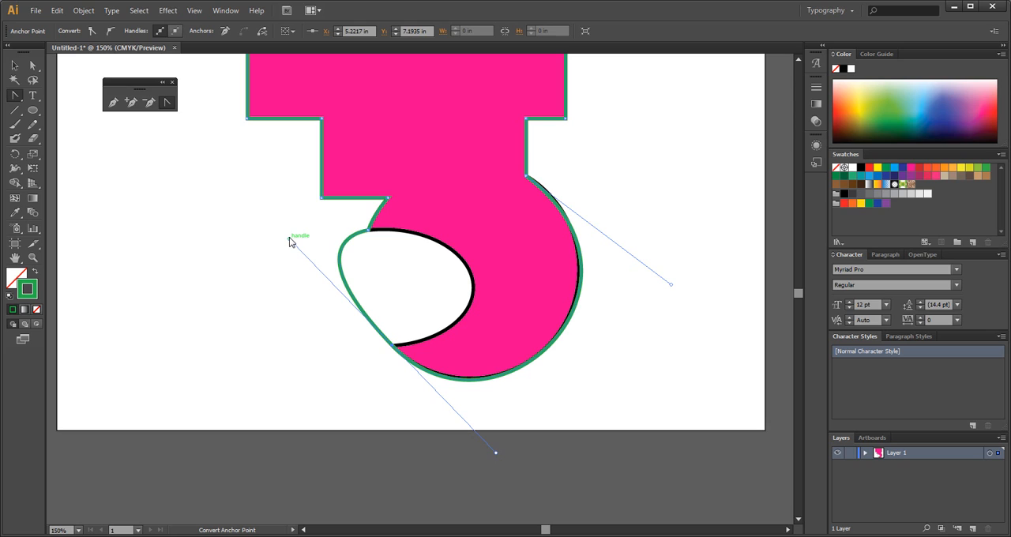
{"action": "key", "text": "ctrl"}
{"action": "left_click_drag", "start_coordinate": [288, 238], "coordinate": [309, 249]}
{"action": "left_click_drag", "start_coordinate": [494, 450], "coordinate": [484, 449]}
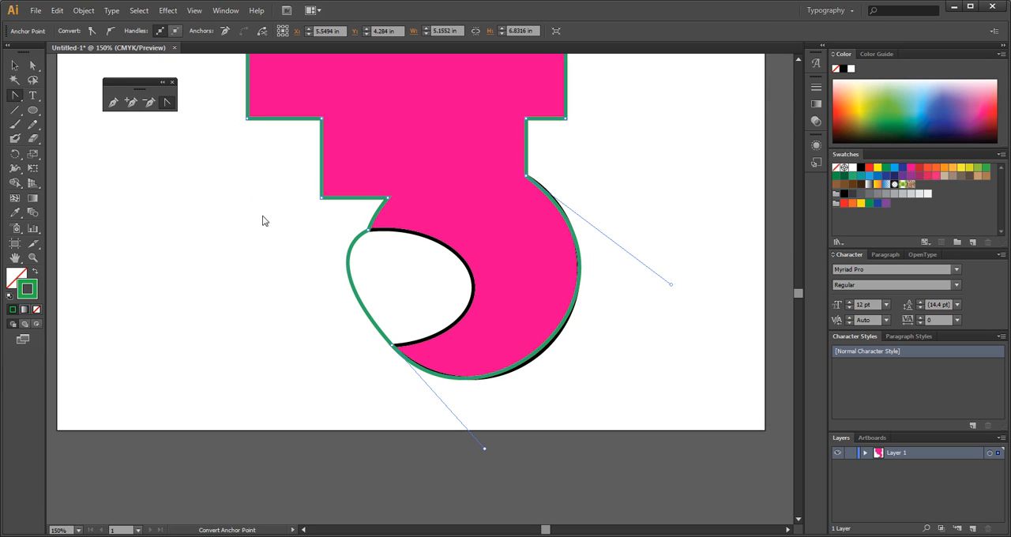
Select the hook's inner segment with Direct Selection and swing the lower tip's handle inward to bend the segment along the inner curve.
{"action": "key", "text": "a"}
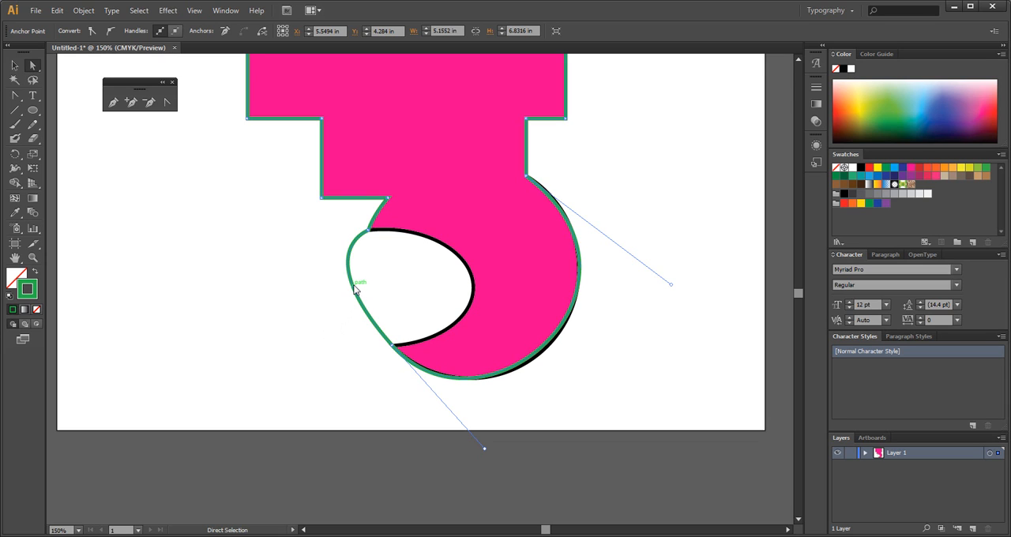
{"action": "left_click", "coordinate": [355, 290]}
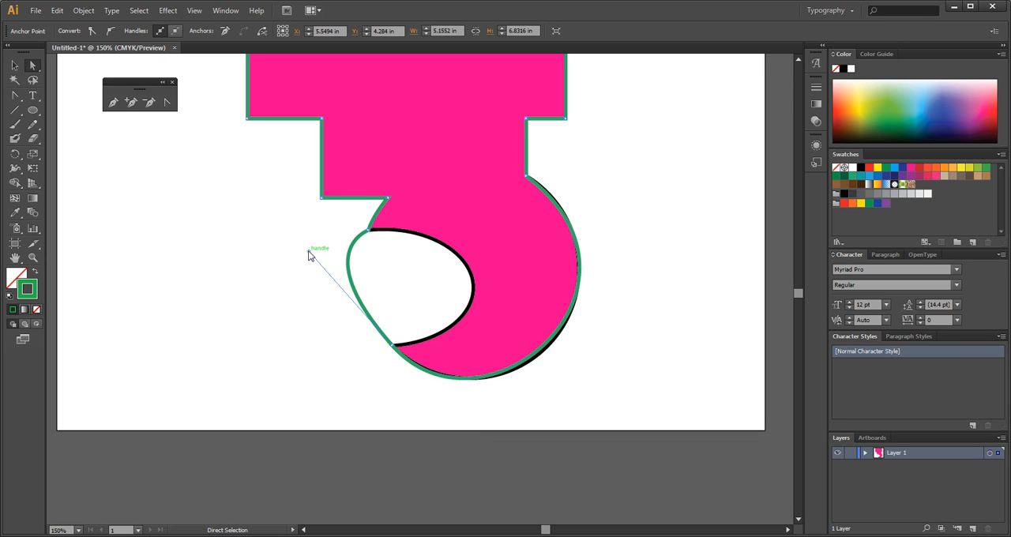
{"action": "left_click_drag", "start_coordinate": [308, 250], "coordinate": [567, 318]}
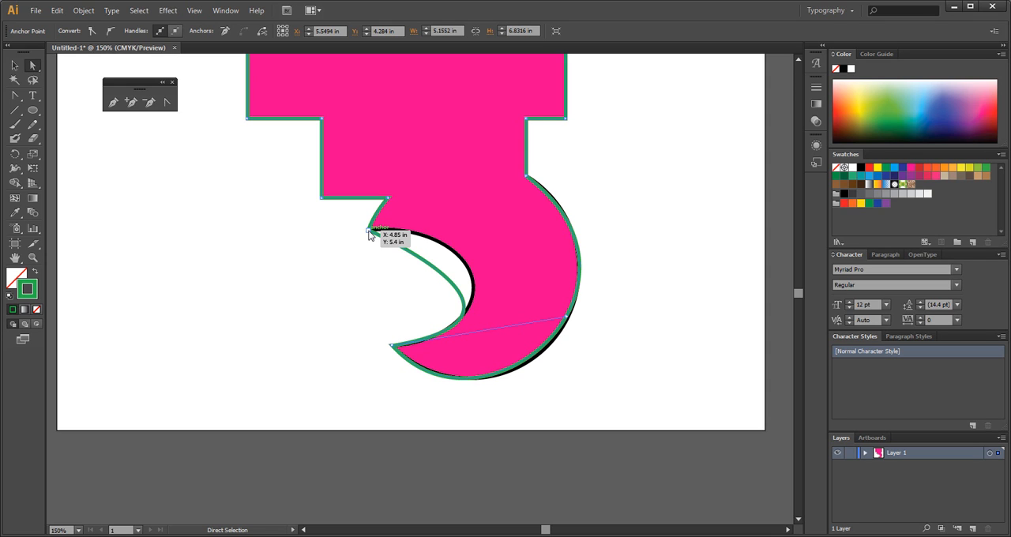
Convert the anchor at the inner curve's upper end to round that segment, and realign the short segment above it with its opposite handle.
{"action": "key", "text": "shift+c"}
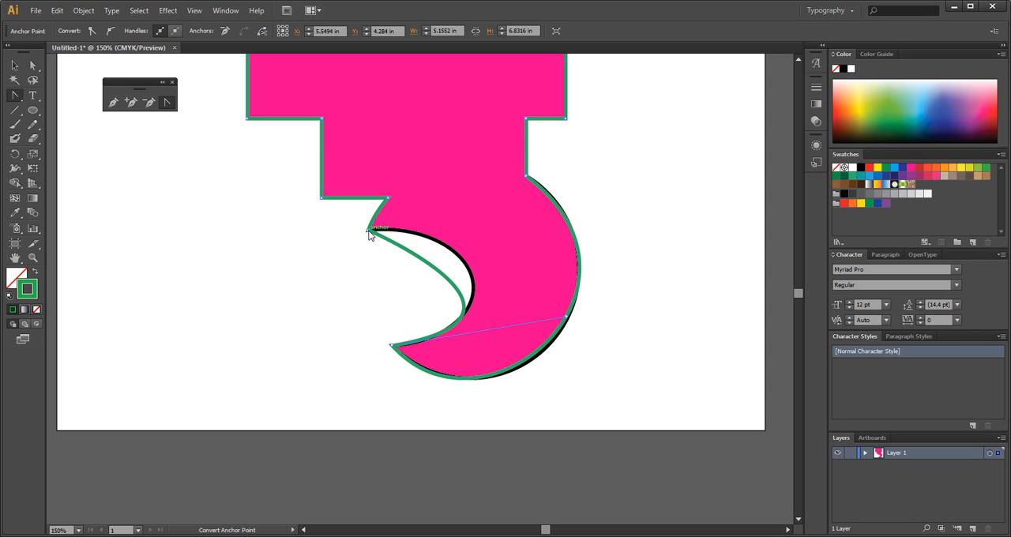
{"action": "left_click_drag", "start_coordinate": [368, 232], "coordinate": [438, 212]}
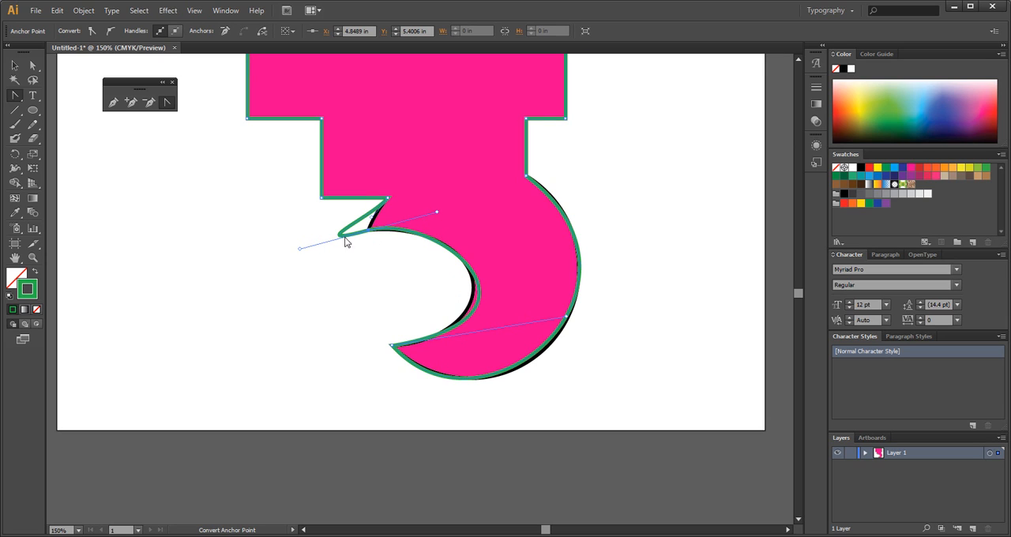
{"action": "left_click_drag", "start_coordinate": [300, 250], "coordinate": [374, 216]}
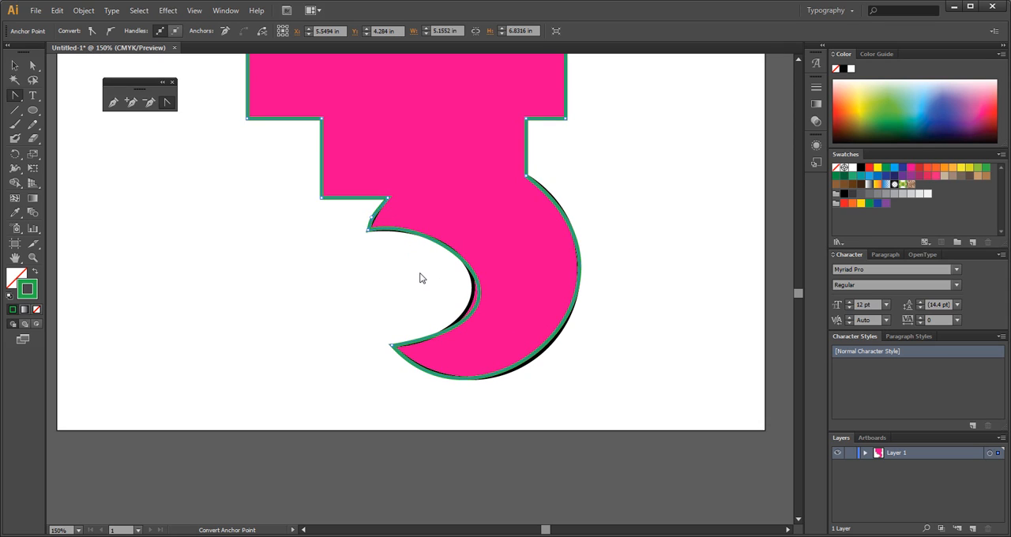
Fine-tune the upper and lower direction handles of the hook's inner segment with Direct Selection to match the black inner outline.
{"action": "key", "text": "a"}
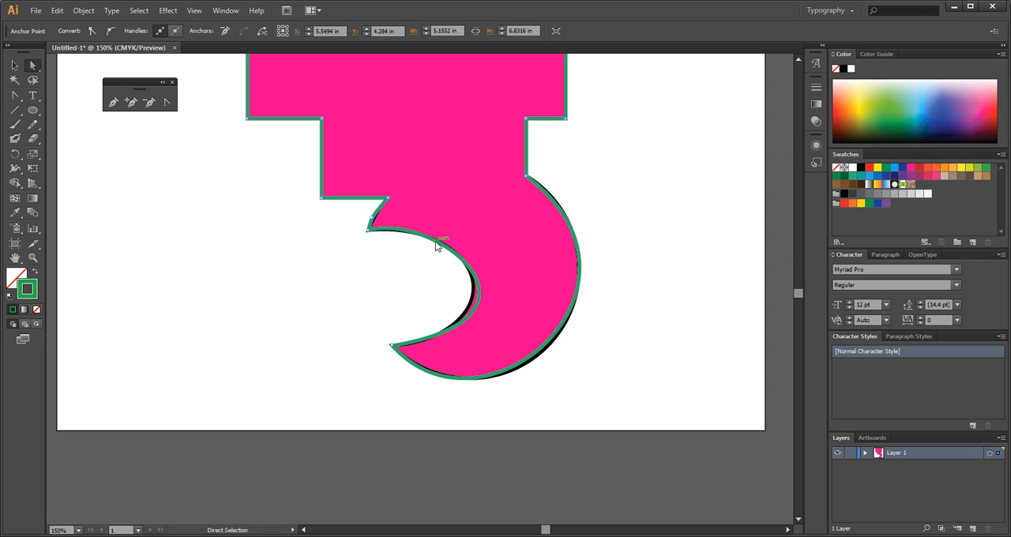
{"action": "left_click", "coordinate": [436, 245]}
{"action": "left_click_drag", "start_coordinate": [438, 210], "coordinate": [454, 214]}
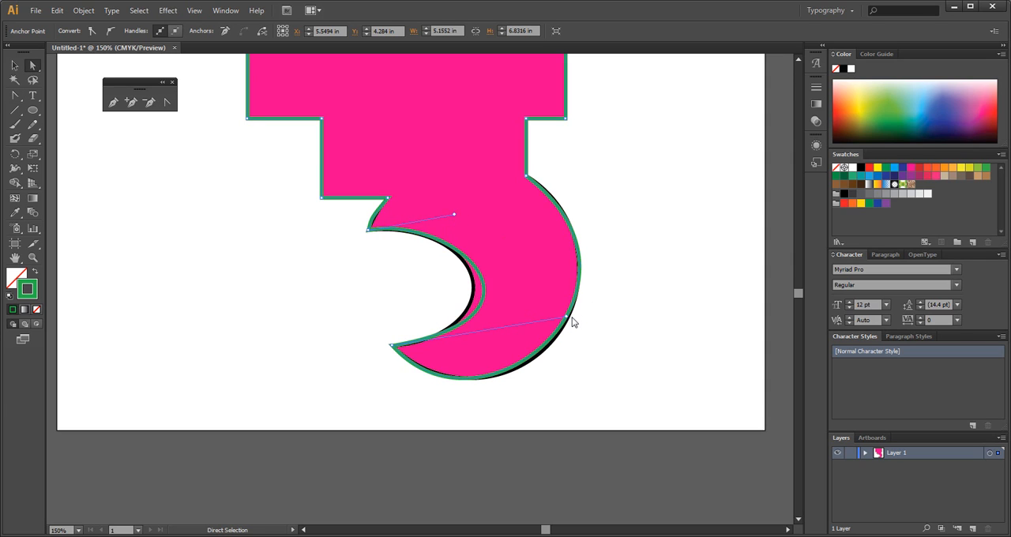
{"action": "left_click_drag", "start_coordinate": [566, 317], "coordinate": [538, 323]}
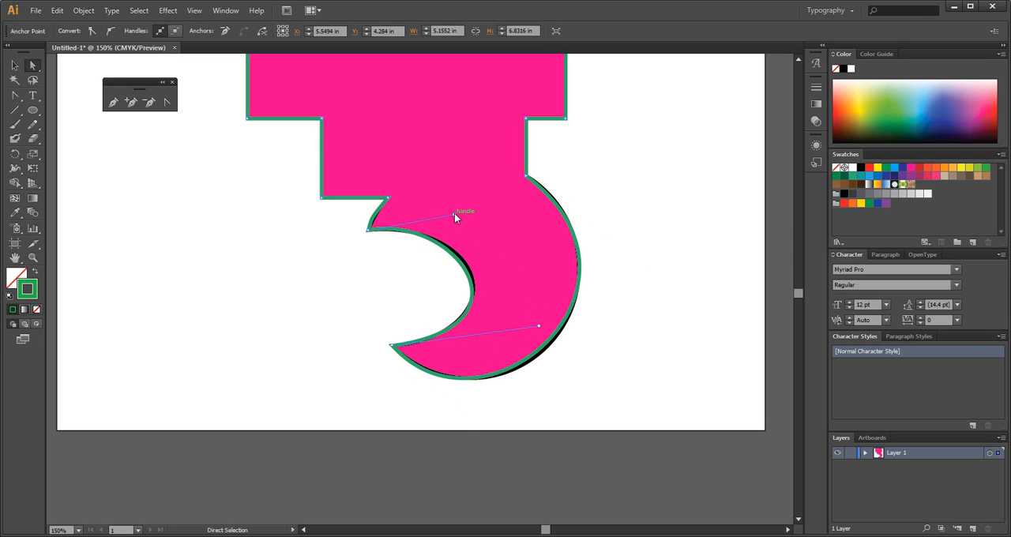
{"action": "left_click_drag", "start_coordinate": [454, 212], "coordinate": [469, 211]}
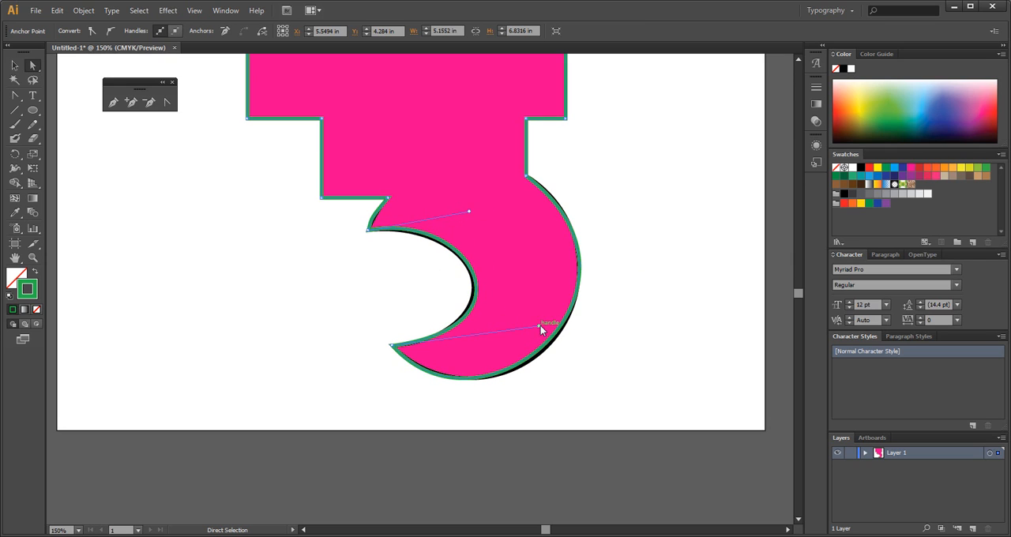
{"action": "left_click_drag", "start_coordinate": [540, 326], "coordinate": [535, 324]}
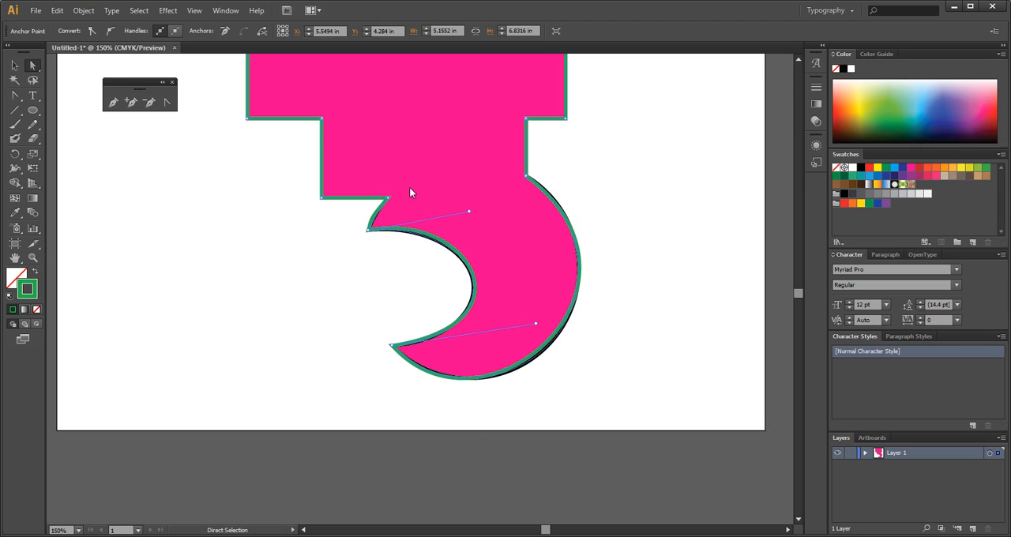